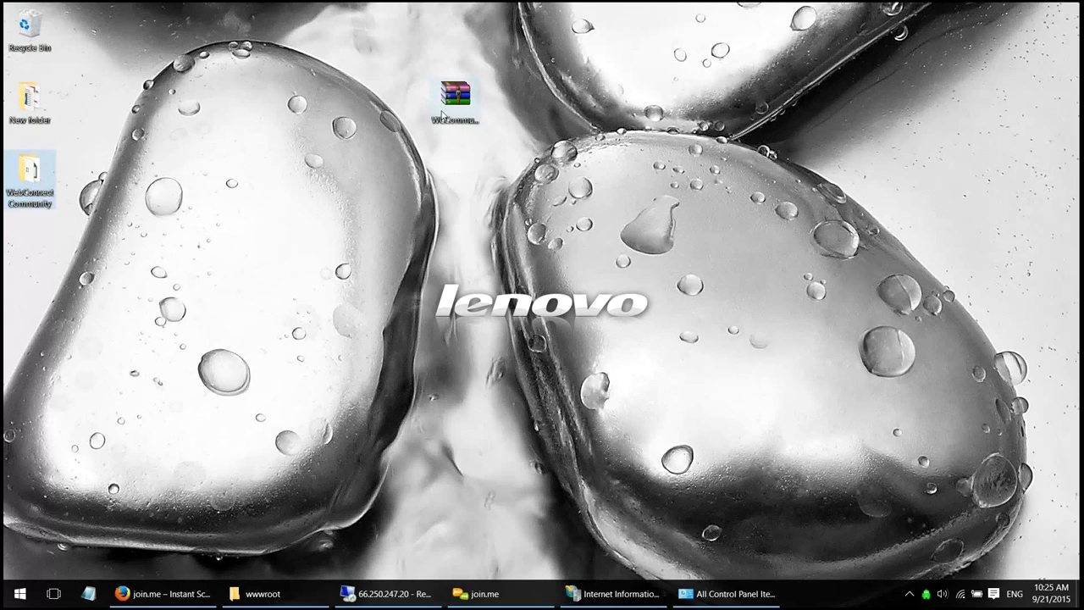
- Drag the WebConnect Community folder from the left icon column to near the WCCommunity zip
left_click(442, 113)
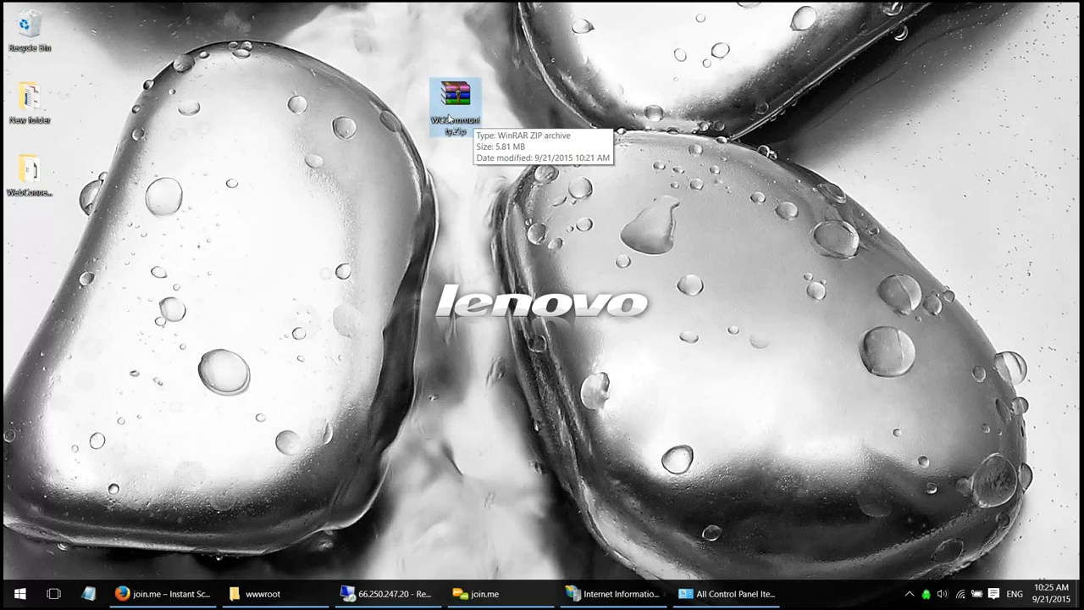
right_click(466, 113)
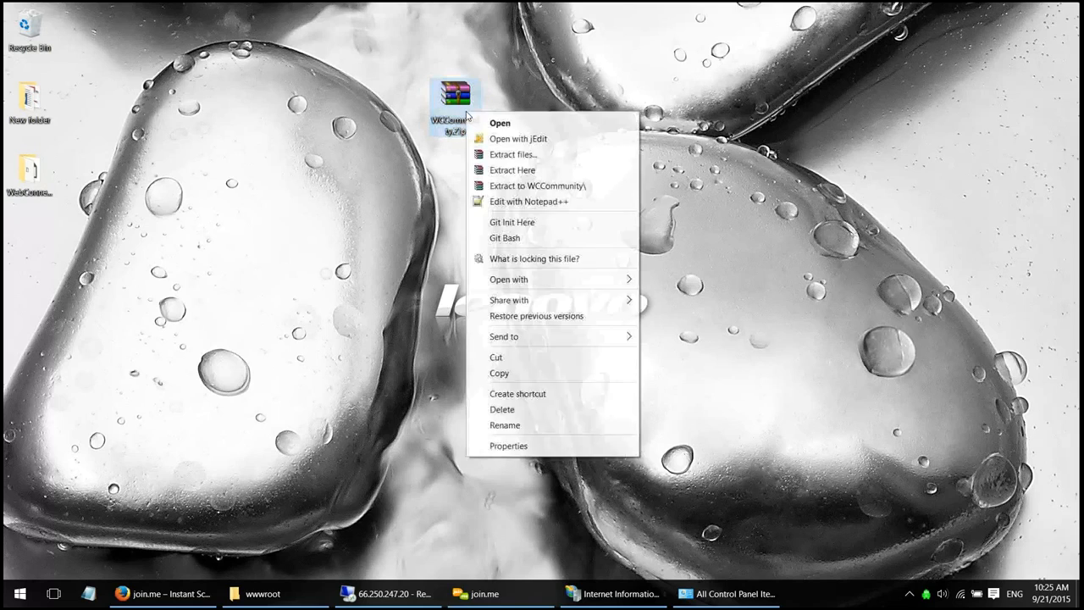
left_click(361, 218)
left_click(34, 174)
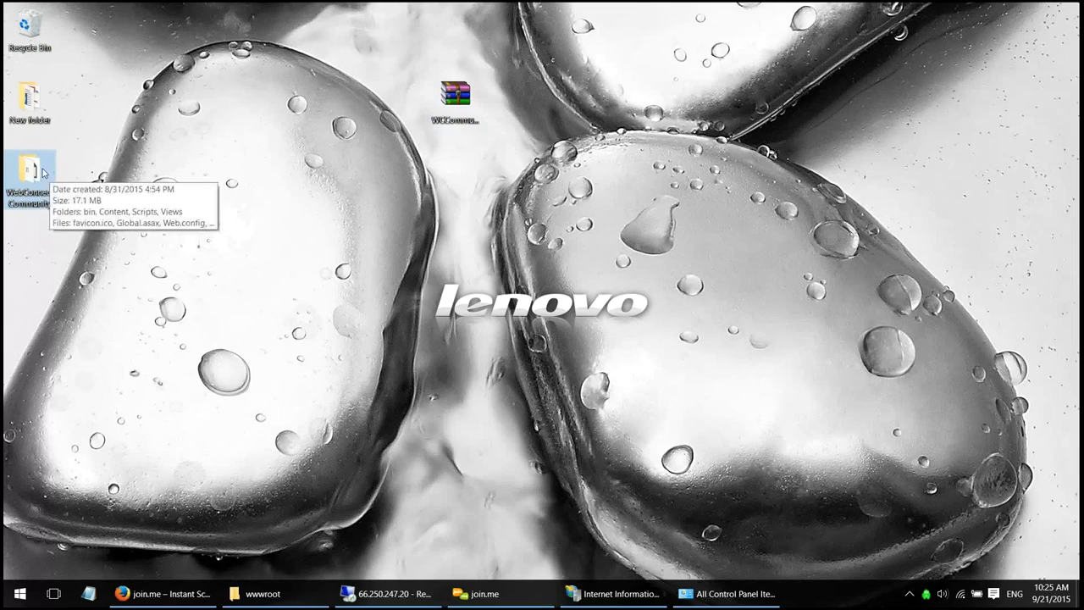
left_click_drag(38, 175, 212, 222)
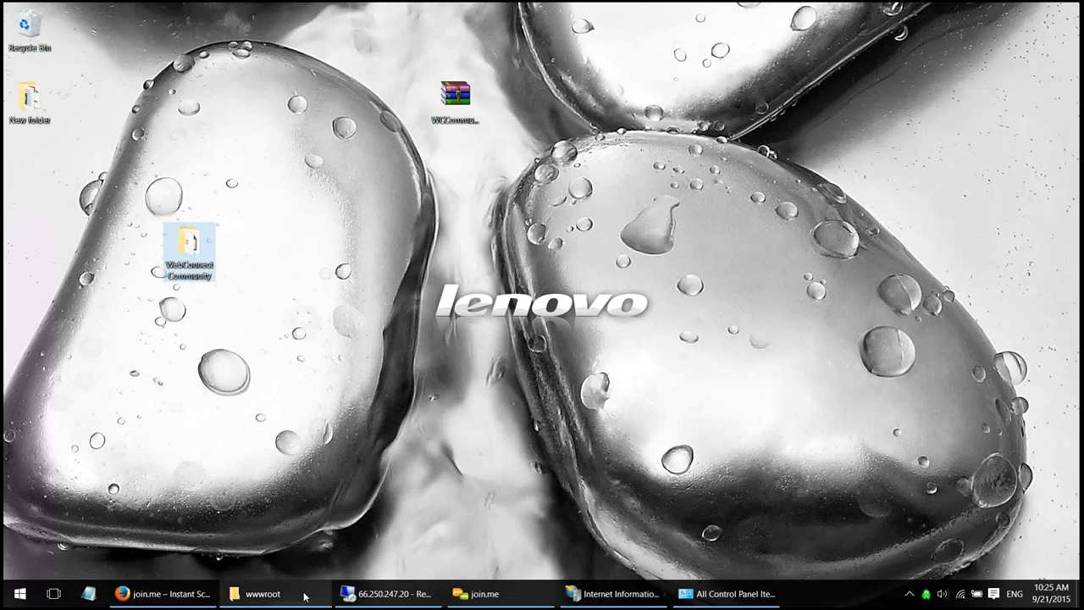
- Restore and reposition the wwwroot Explorer window so it shows the C:\inetpub\wwwroot path
mouse_move(305, 597)
left_click(275, 538)
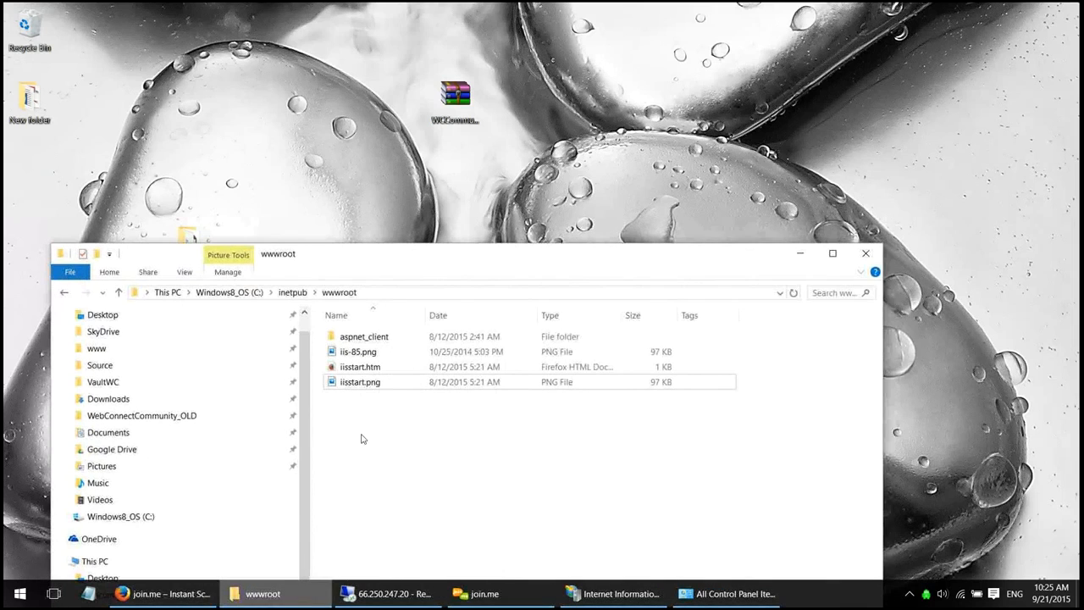
left_click_drag(440, 246, 607, 111)
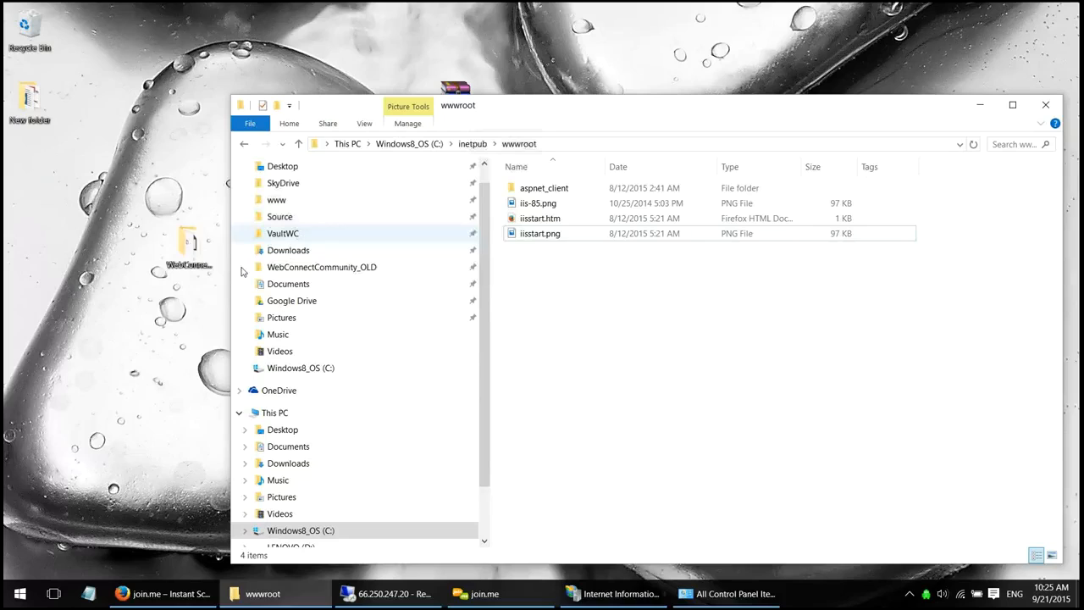
left_click(191, 243)
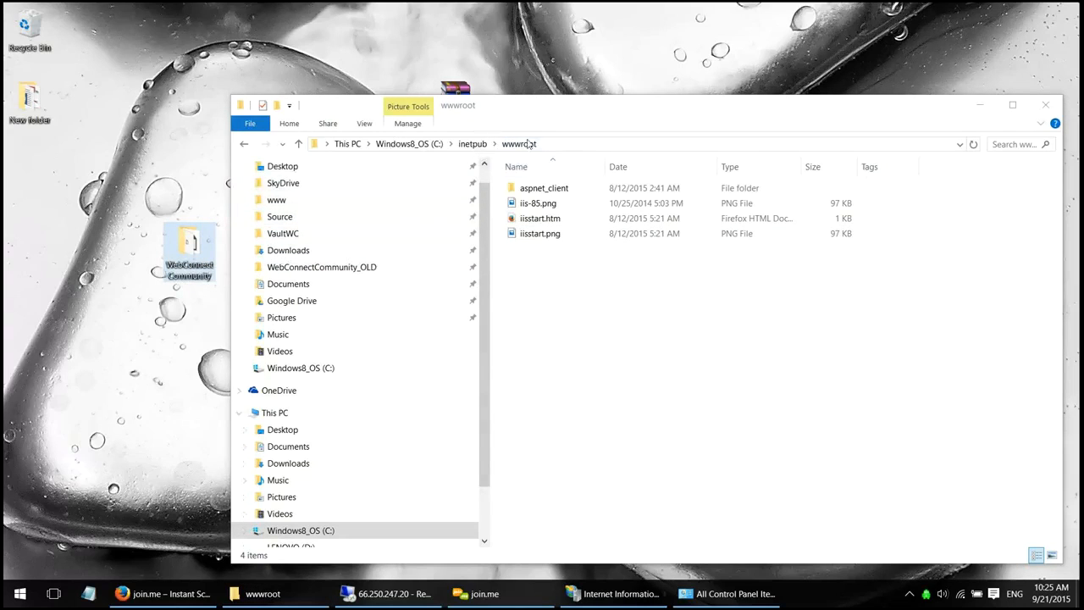
left_click(570, 137)
left_click(572, 146)
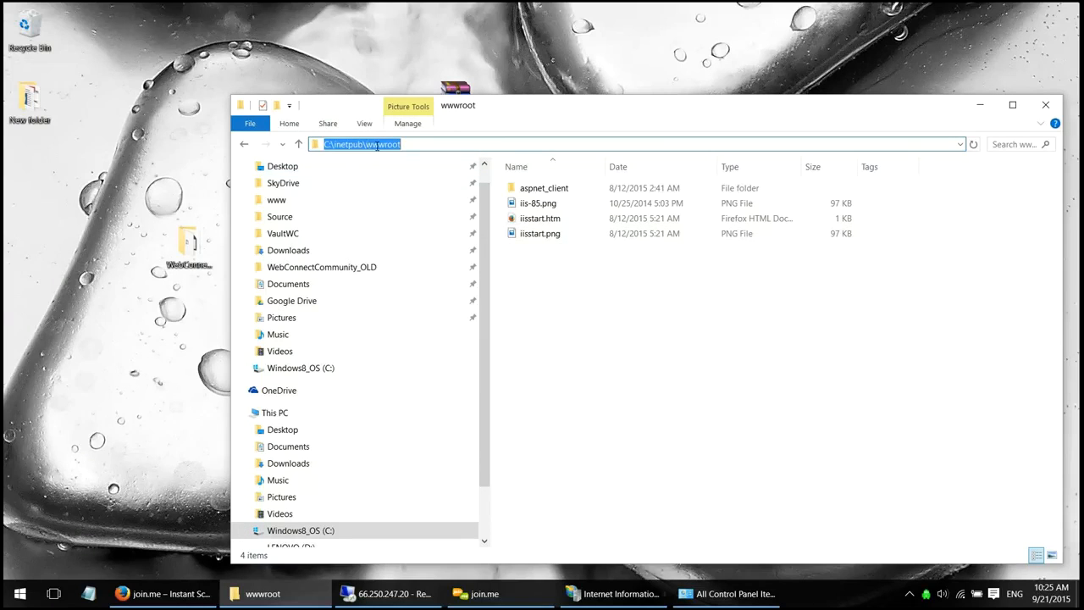
- Move the WebConnect Community folder into wwwroot, granting administrator permission
left_click_drag(186, 248, 708, 292)
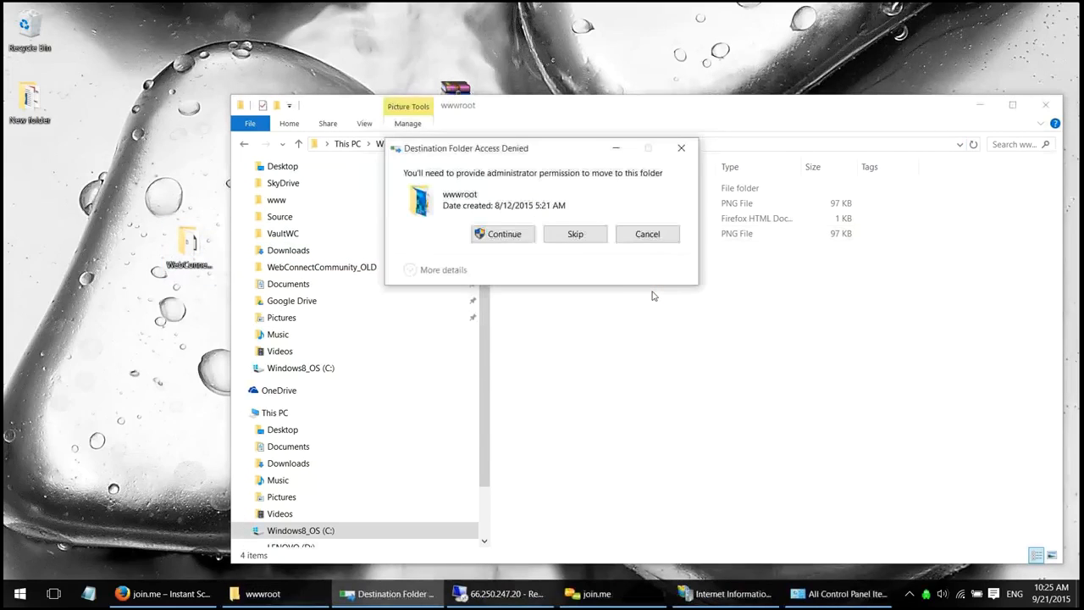
left_click(505, 235)
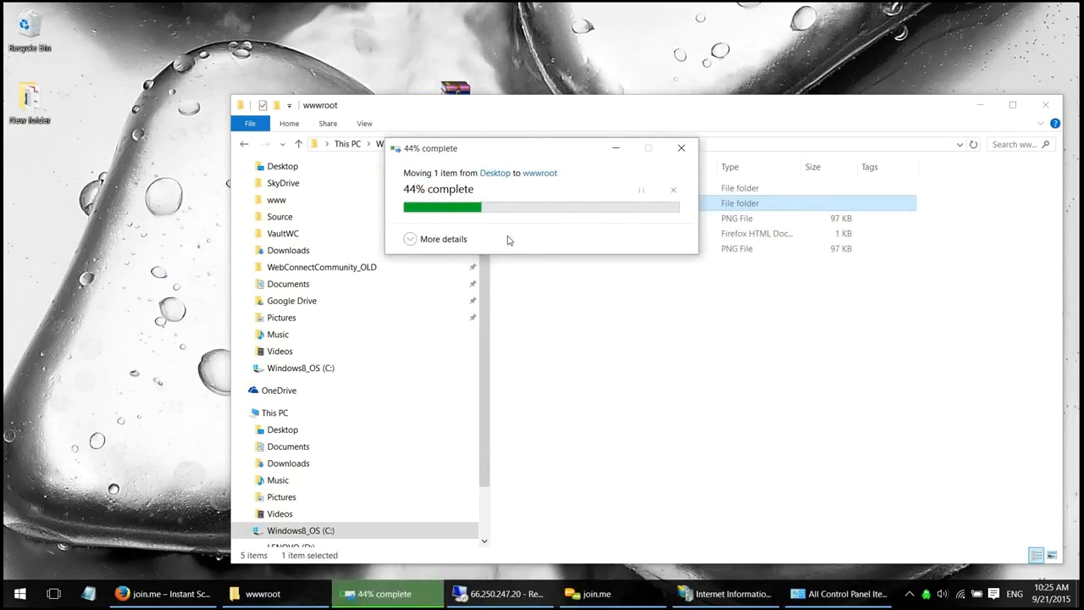
left_click_drag(487, 276, 401, 275)
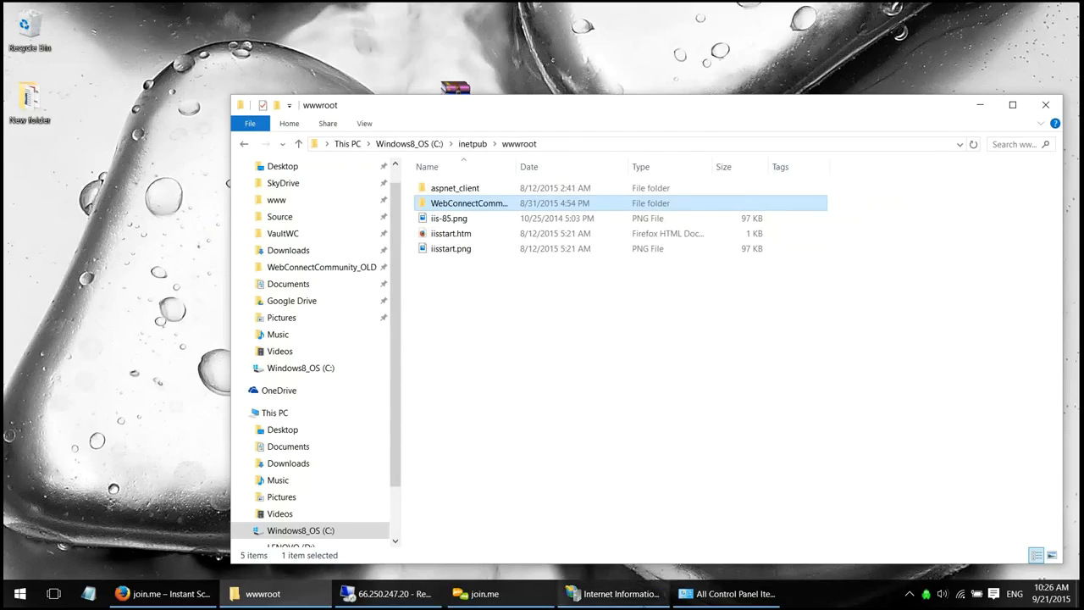
mouse_move(721, 602)
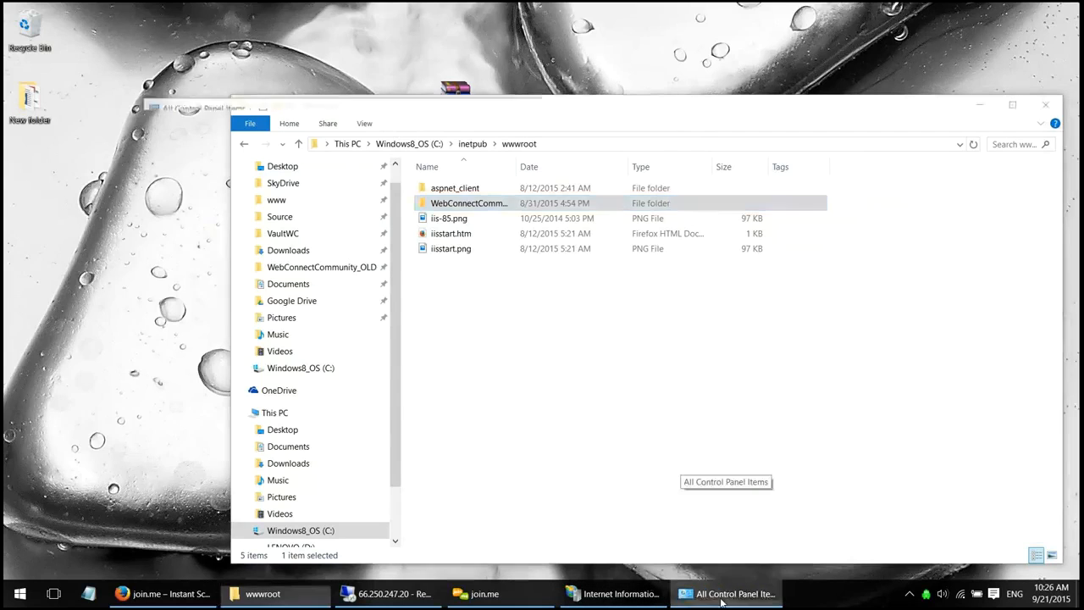
- Launch IIS Manager from Control Panel's Administrative Tools
left_click(722, 597)
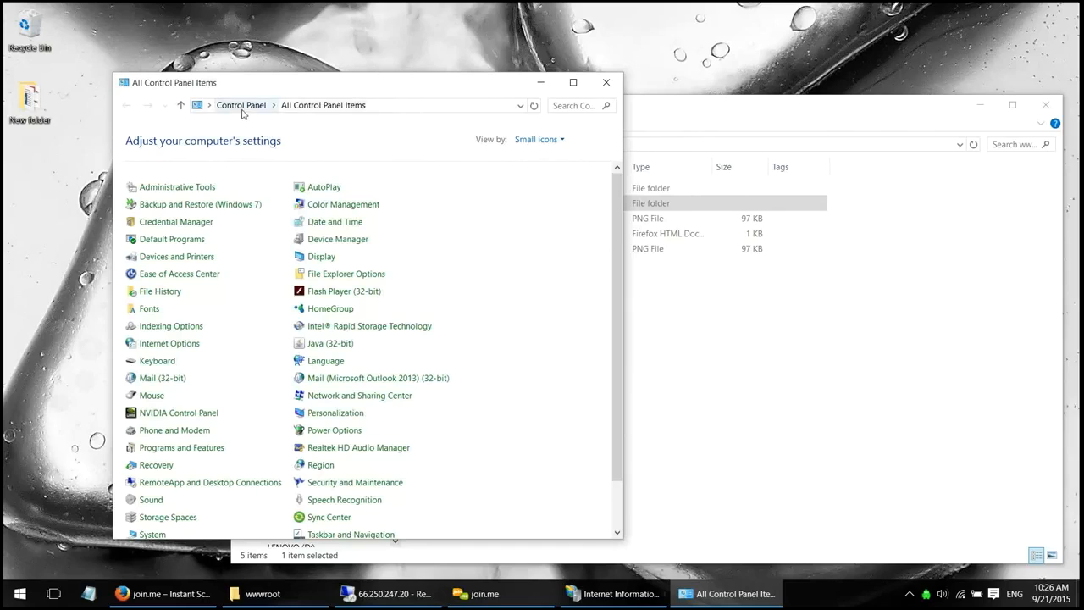
left_click(182, 186)
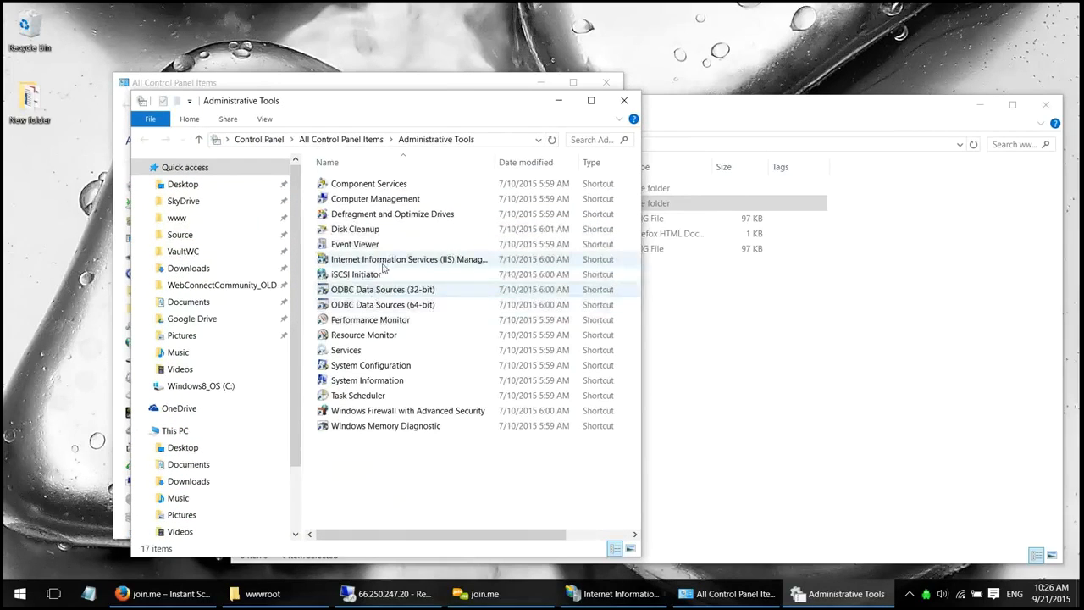
double_click(366, 262)
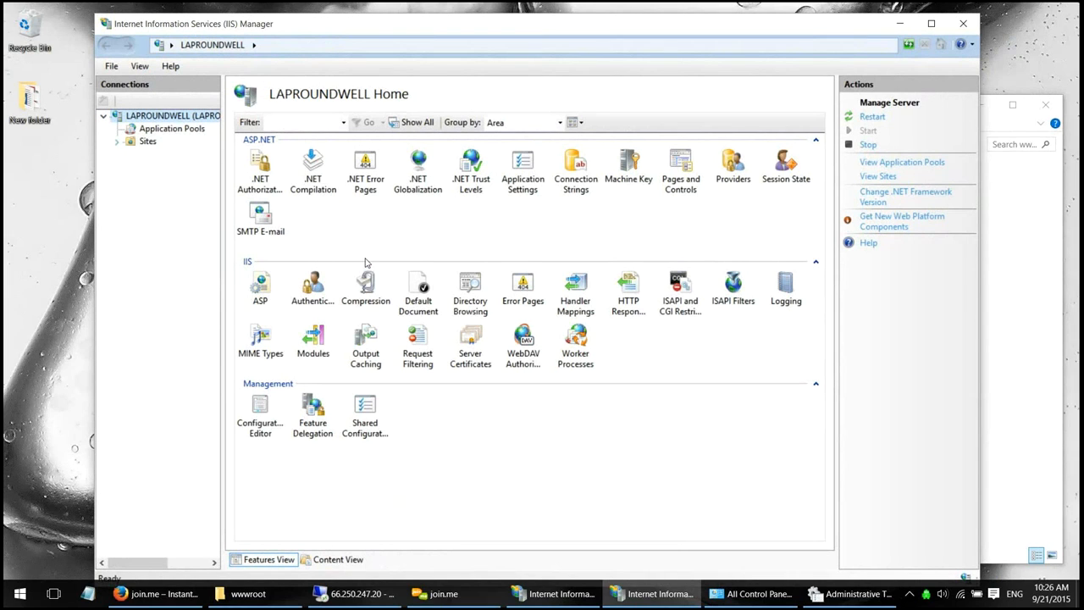
- Expand Sites and choose Add Website... from its context menu
left_click(116, 142)
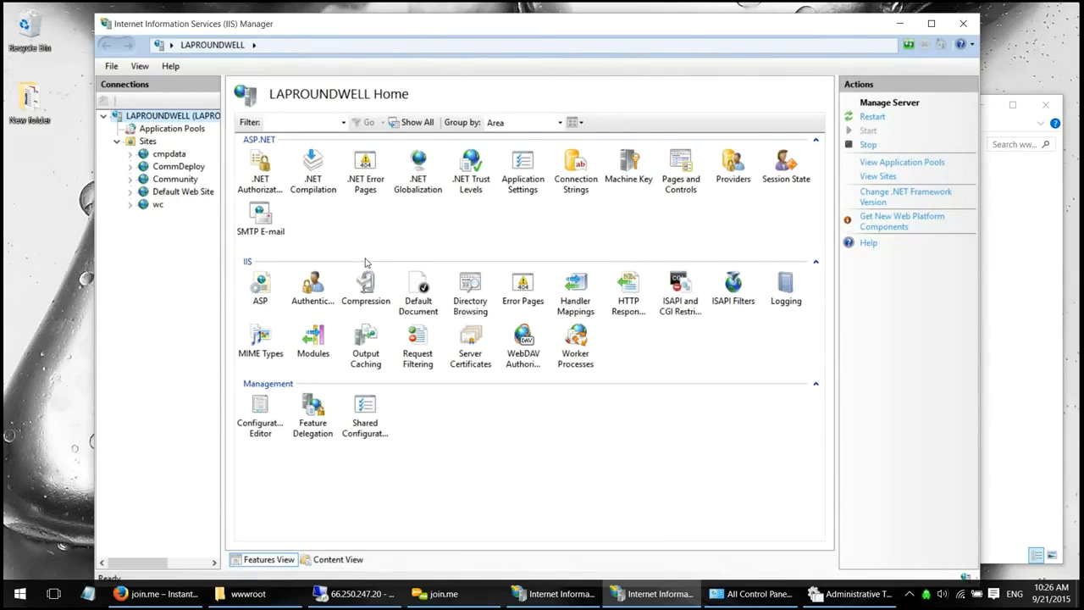
right_click(147, 141)
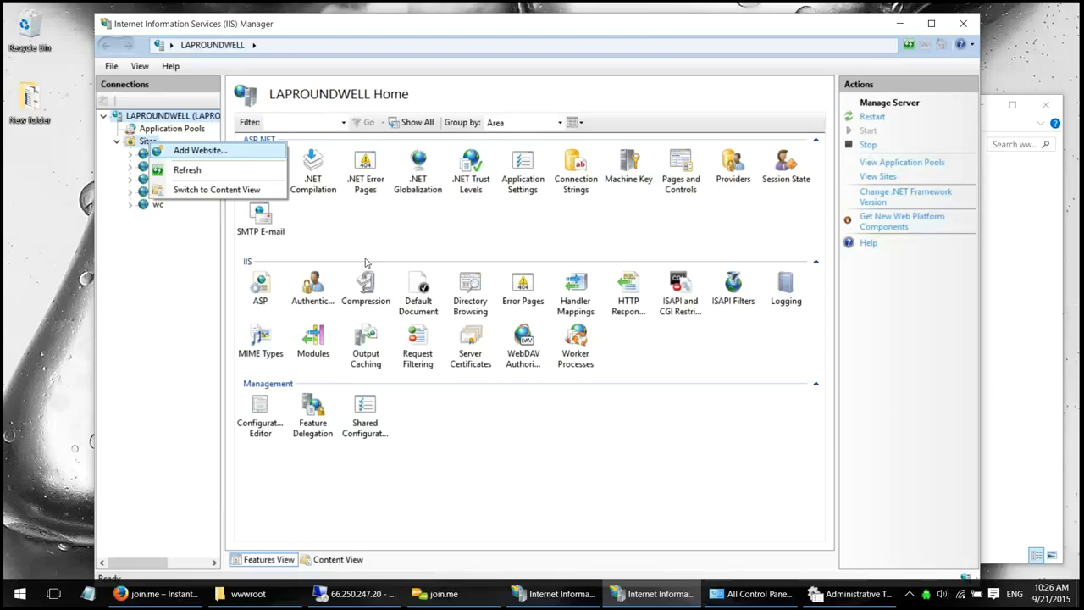
left_click(200, 150)
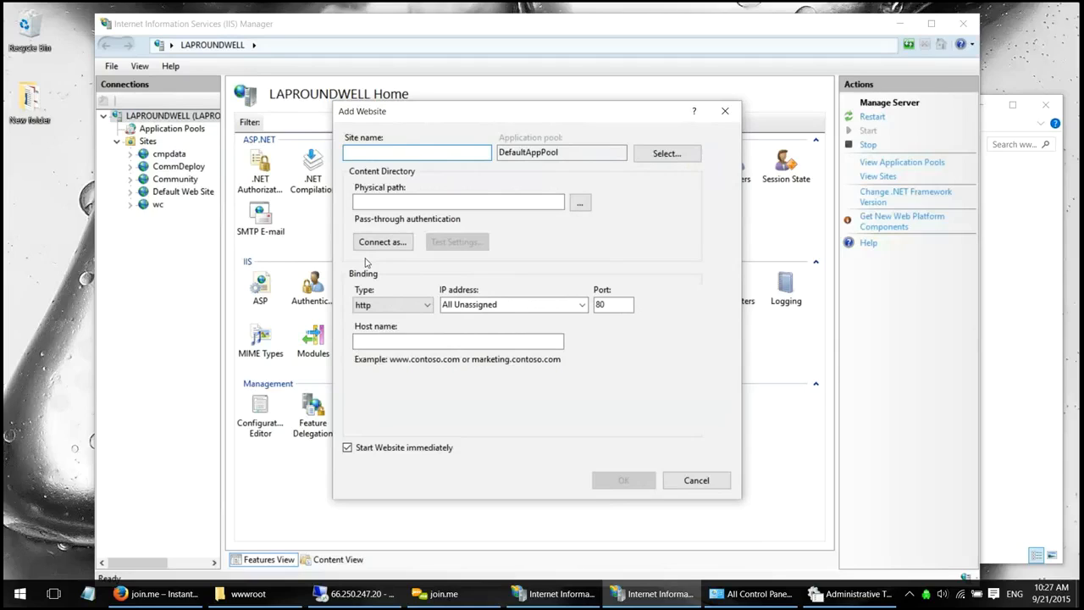
- Name the site webconnectCommunity and set its physical path to C:\inetpub\wwwroot\WebConnectCommunity
type("webconnectCom")
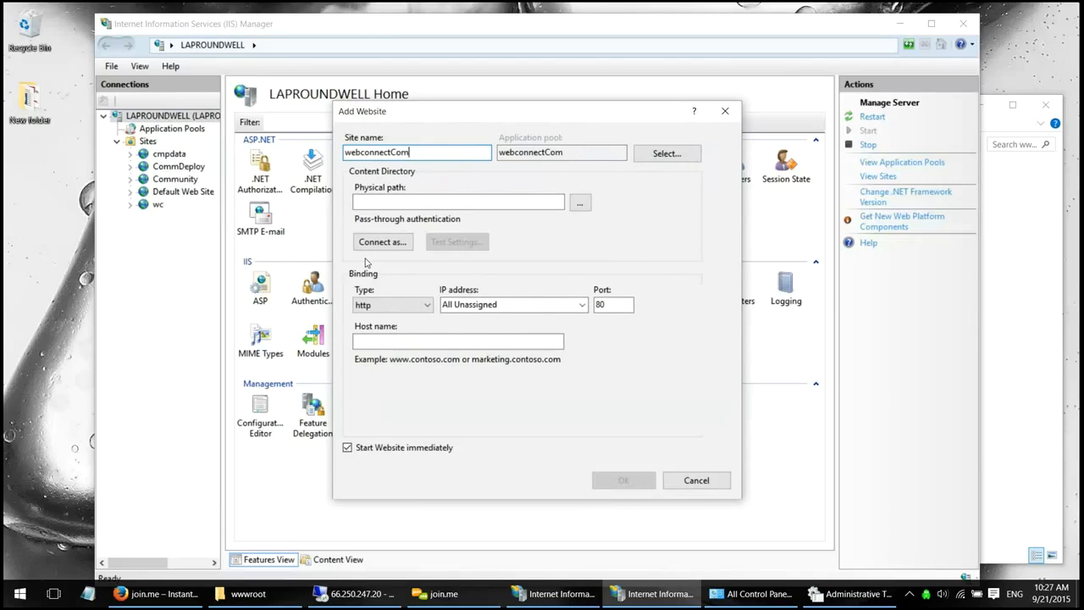
type("munity")
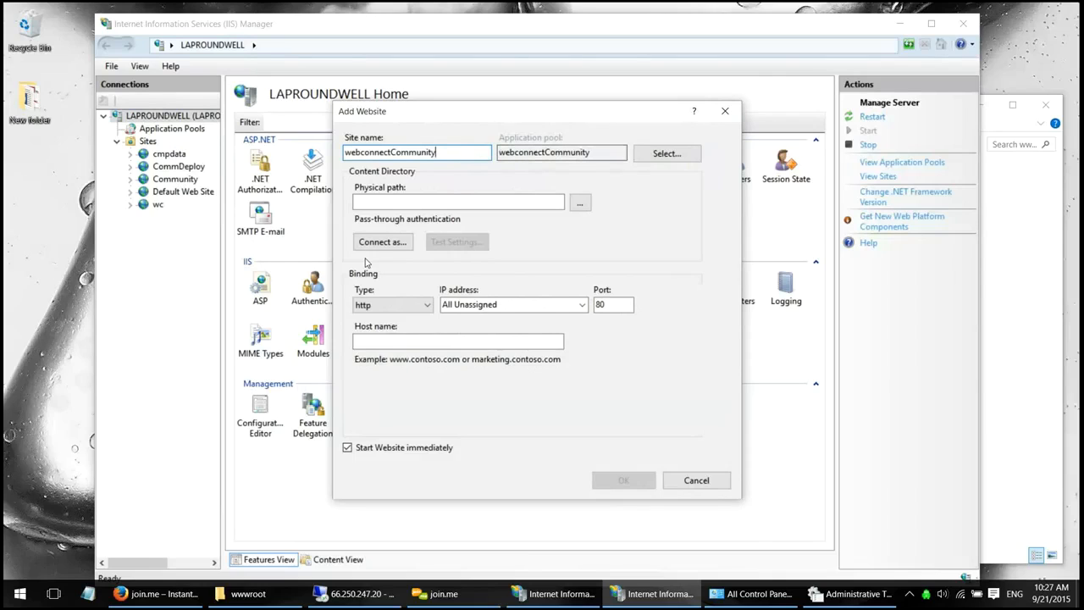
key("Tab")
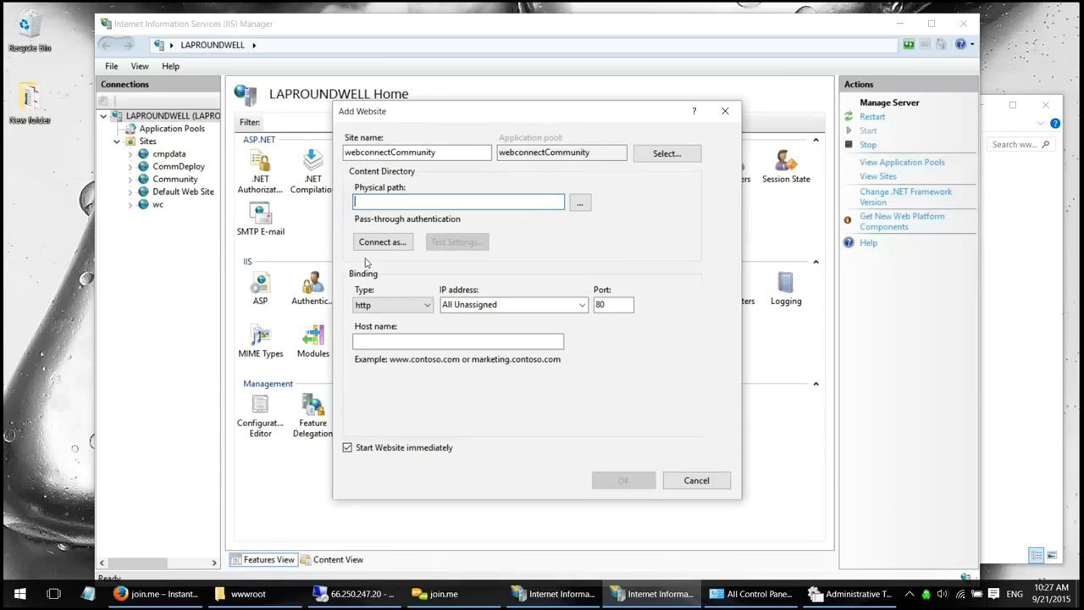
key("Tab")
key("space")
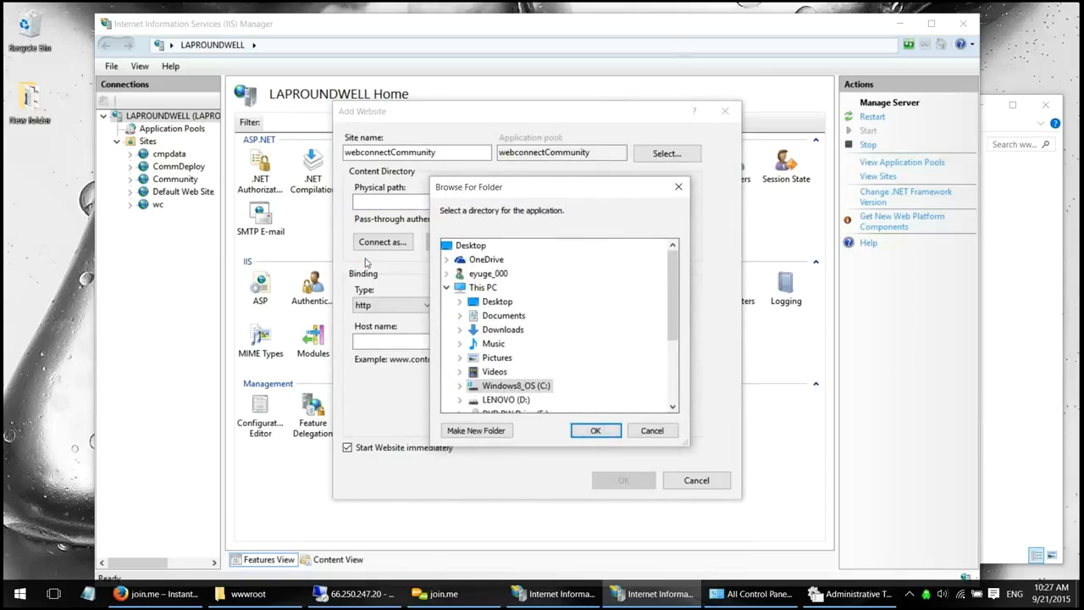
left_click(516, 385)
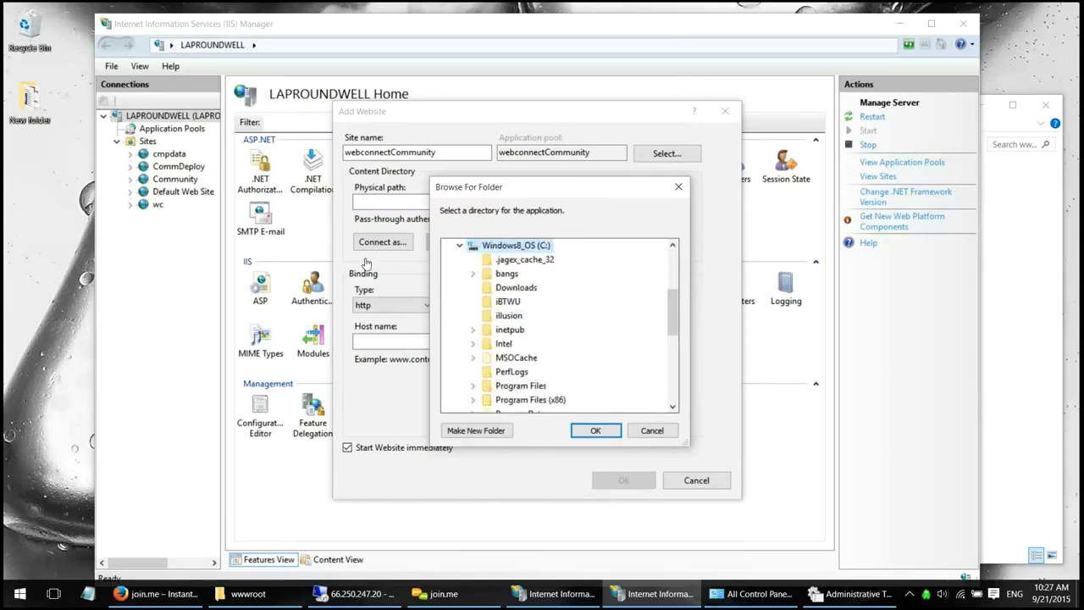
scroll(513, 359, "down", 2)
scroll(513, 359, "down", 1)
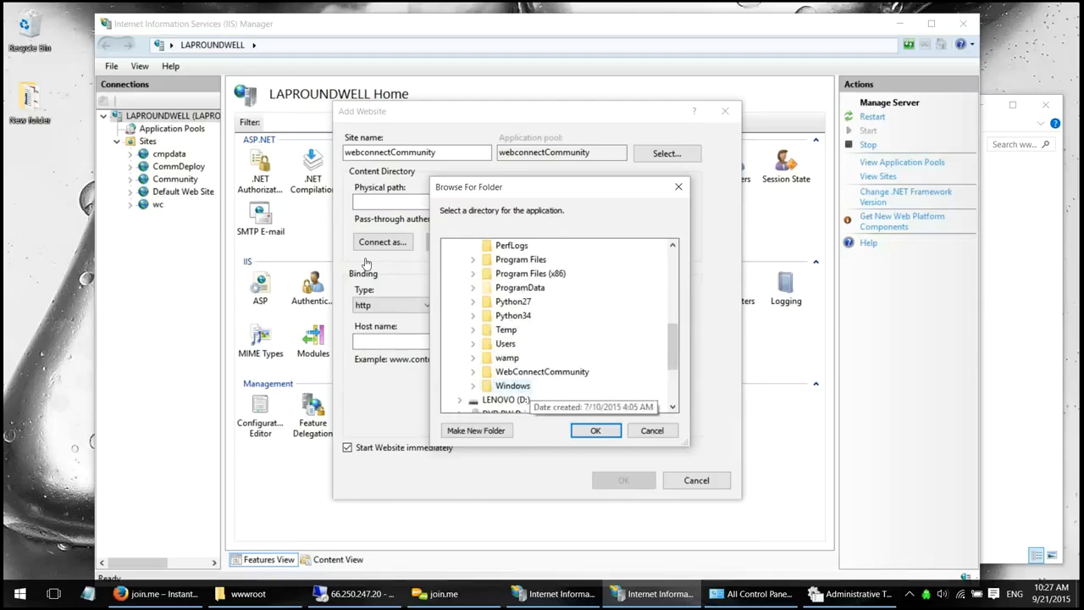
scroll(513, 359, "up", 1)
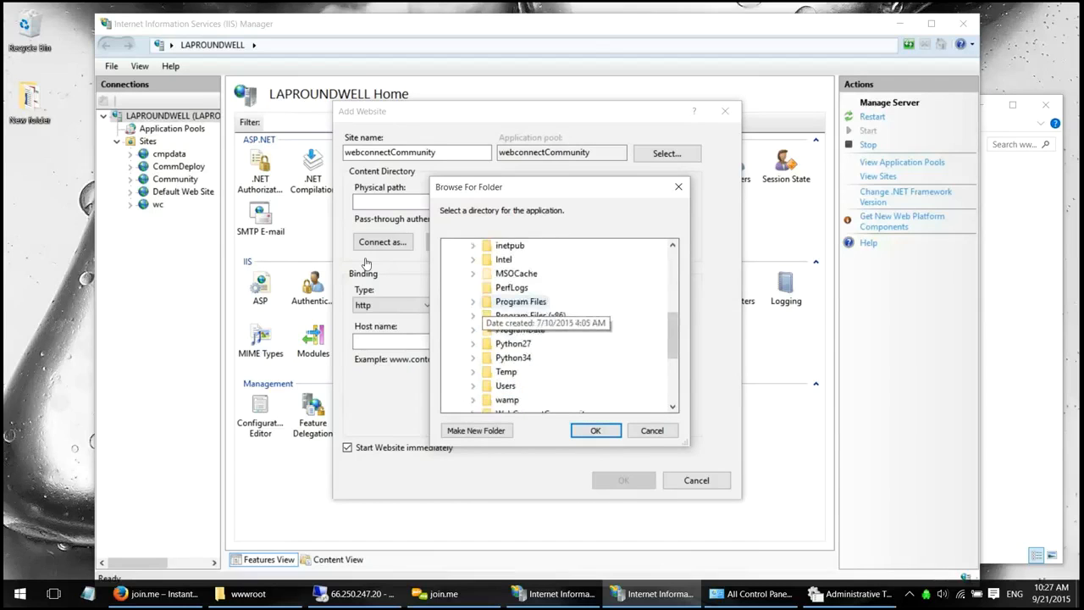
left_click(473, 244)
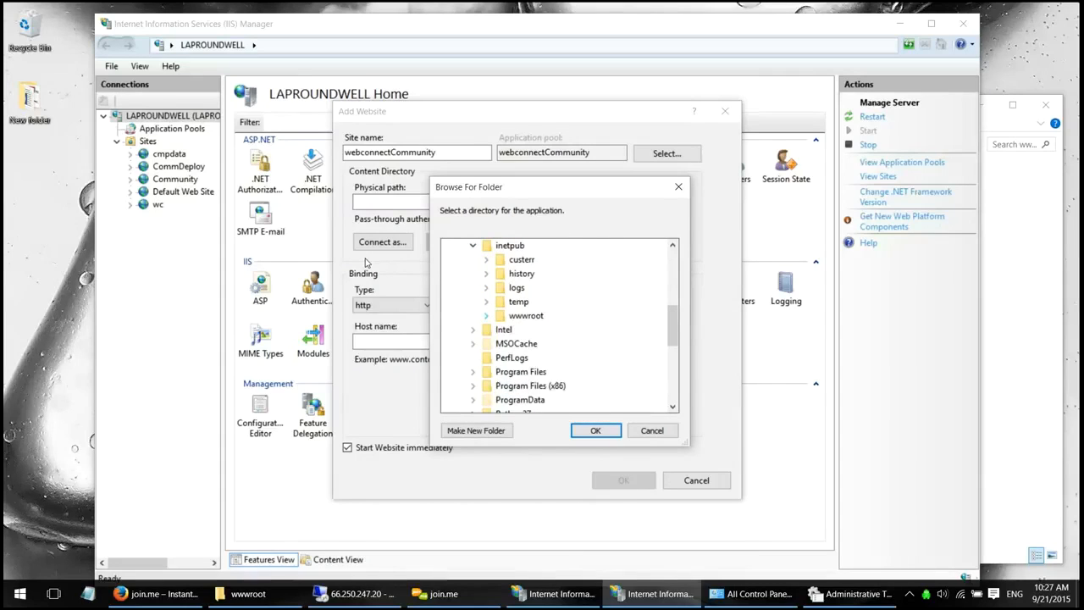
left_click(486, 315)
double_click(568, 343)
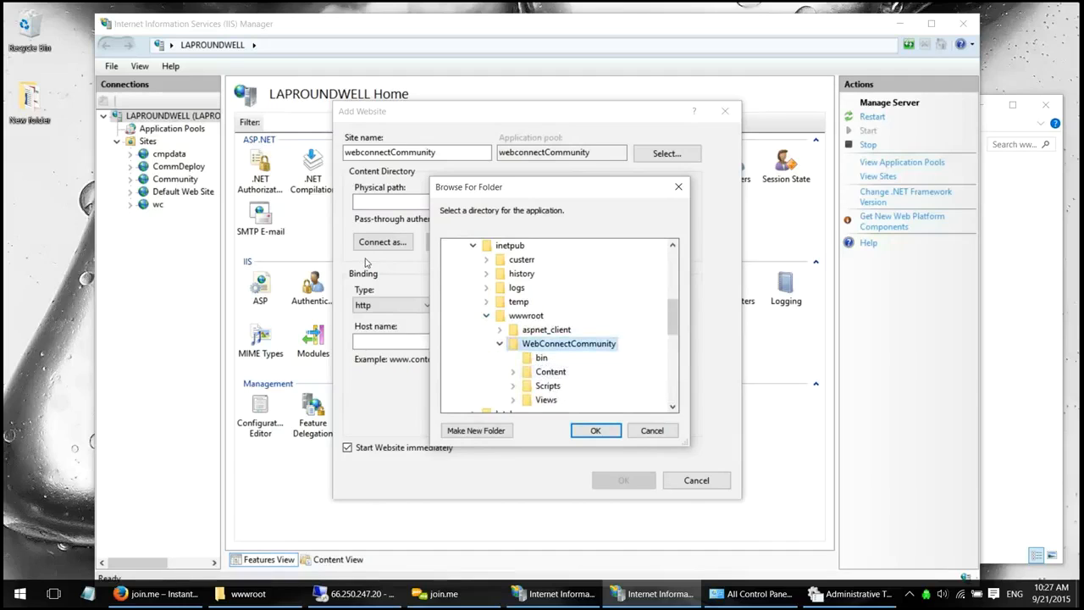
key("Return")
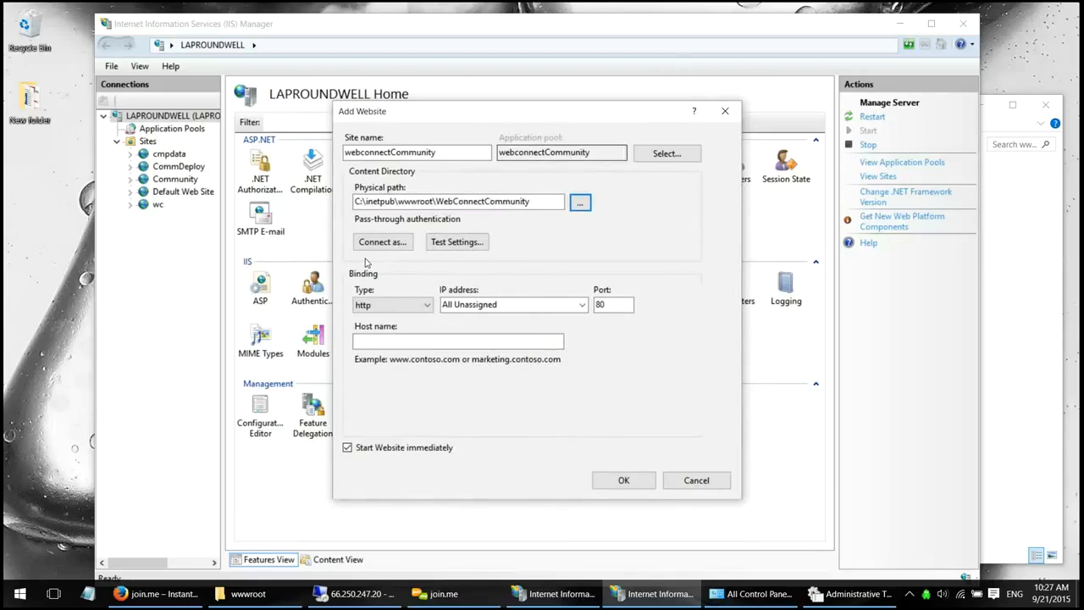
- Run Test Settings: authentication passes, while authorization access to the folder cannot be verified
key("shift+Tab")
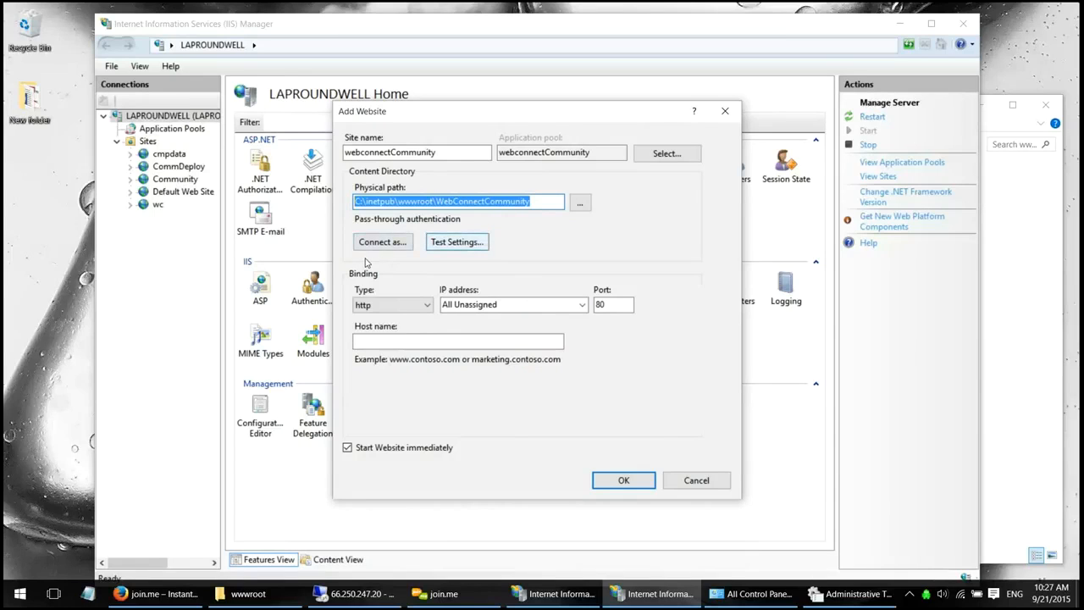
left_click(458, 242)
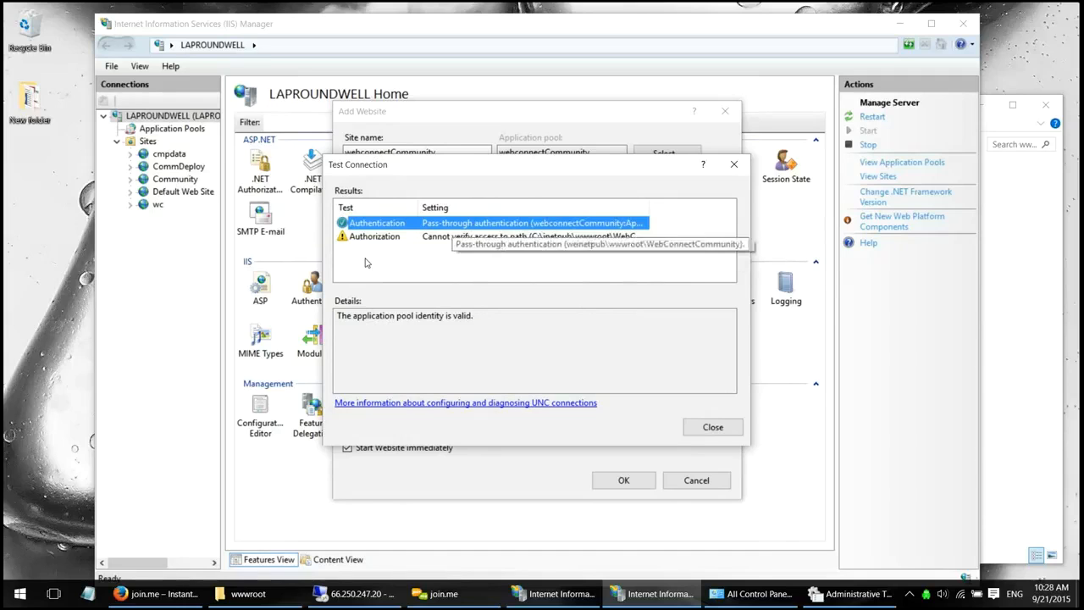
key("Down")
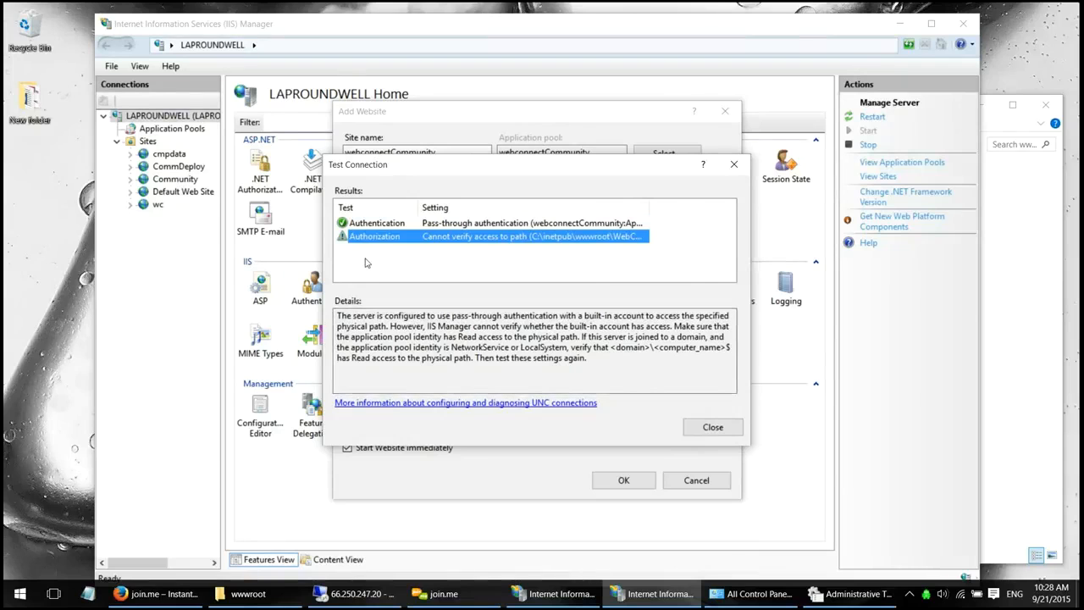
left_click(1018, 288)
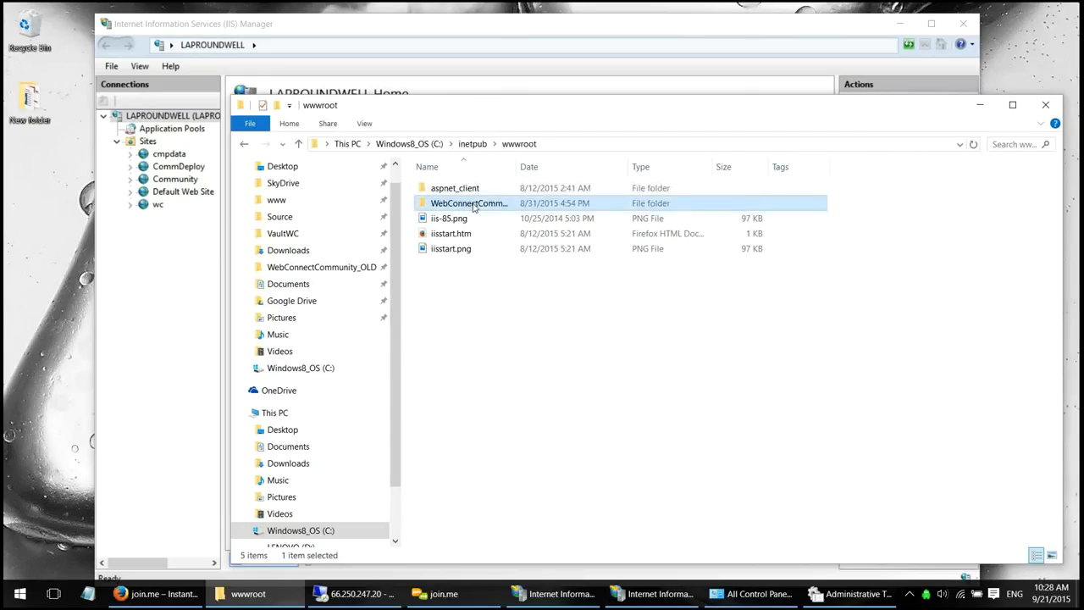
right_click(472, 203)
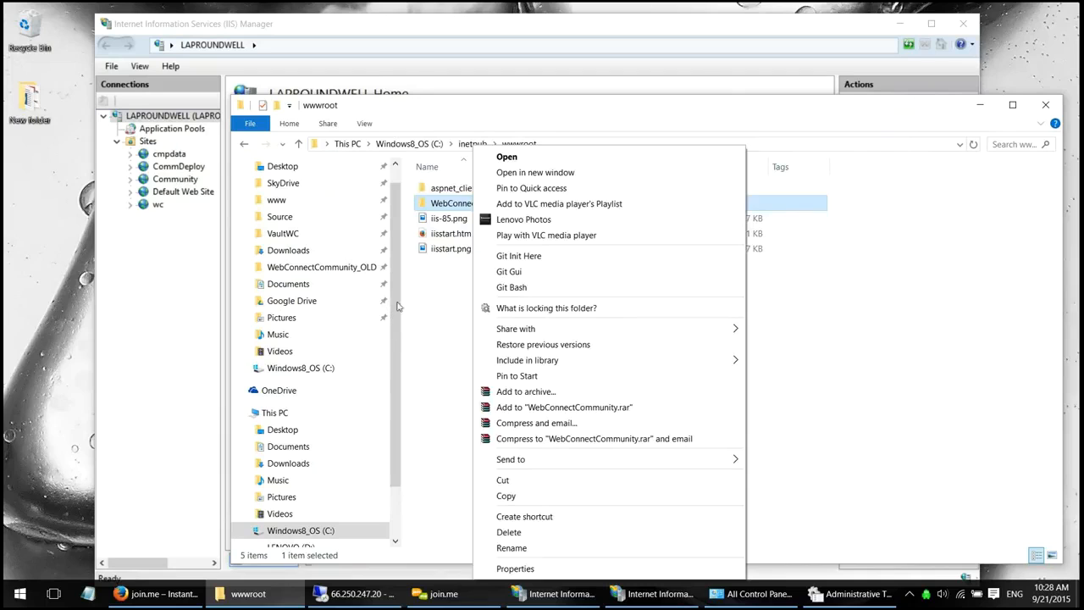
left_click(444, 286)
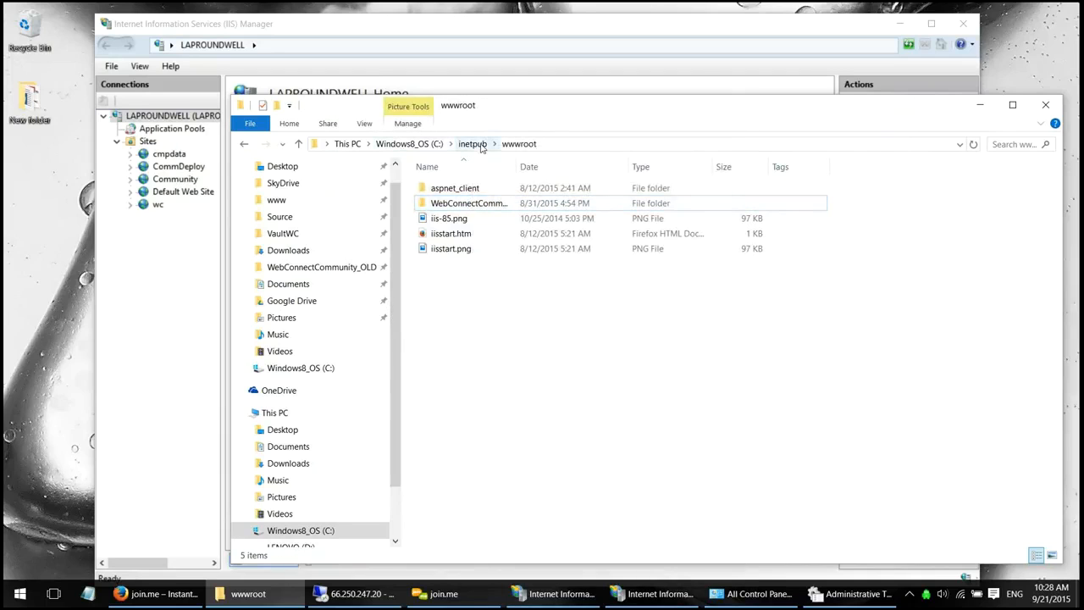
right_click(478, 204)
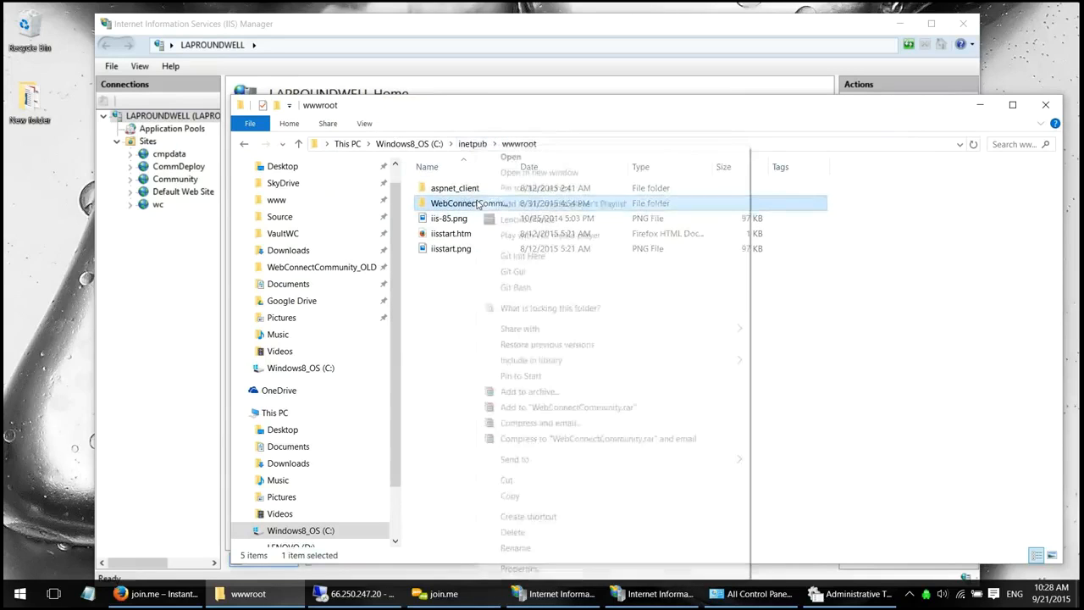
left_click(538, 570)
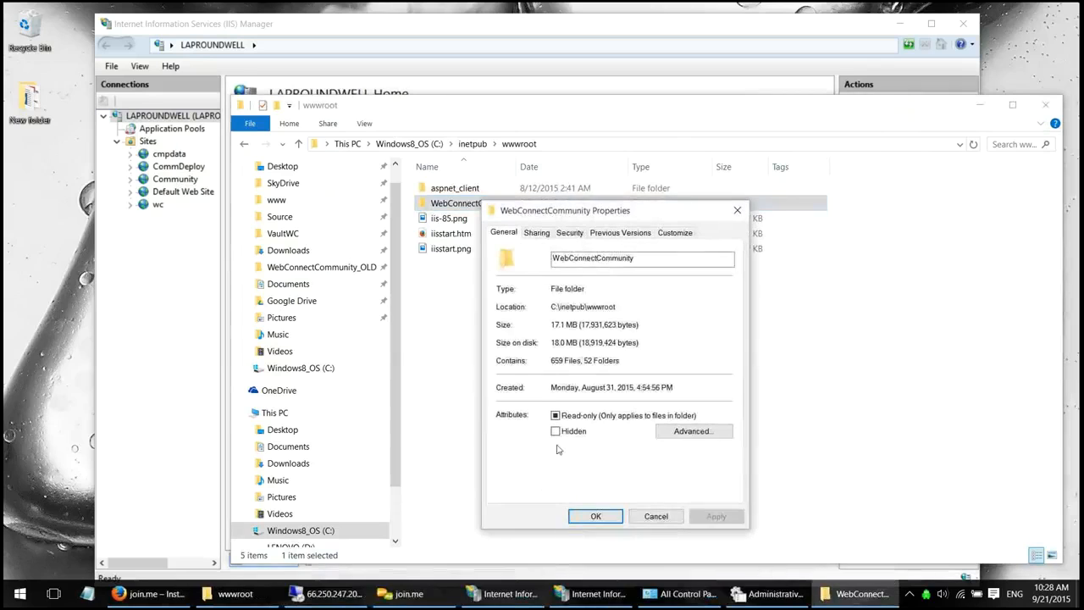
left_click(566, 233)
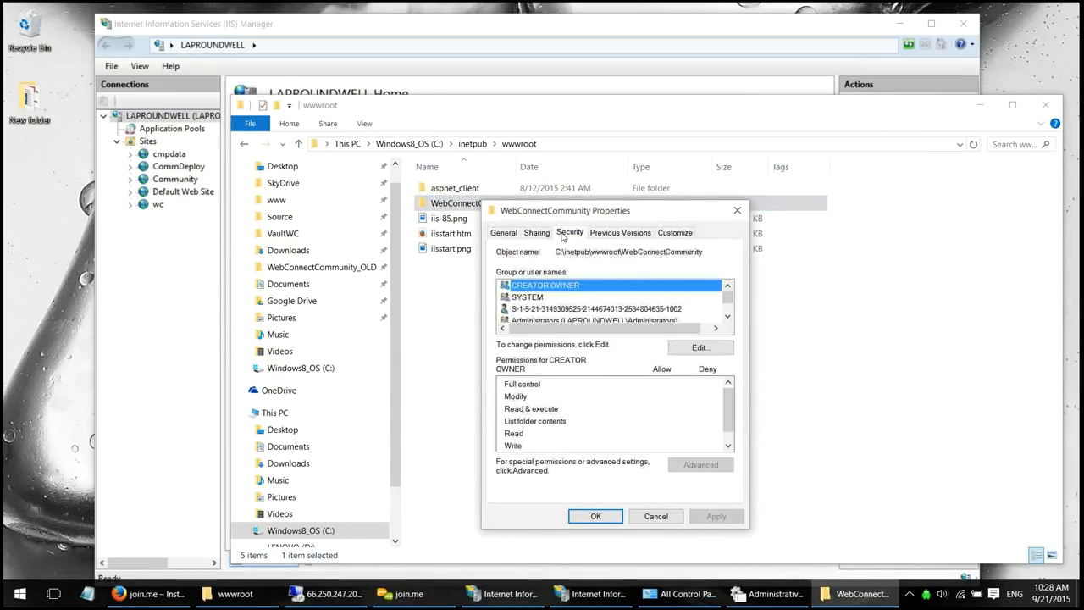
scroll(535, 313, "down", 2)
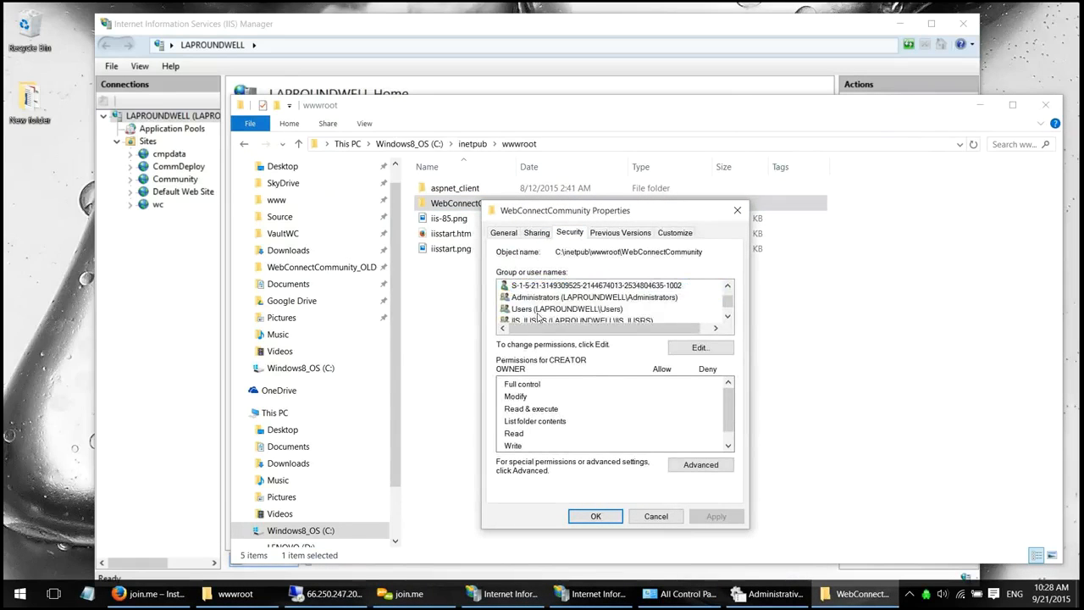
left_click(545, 301)
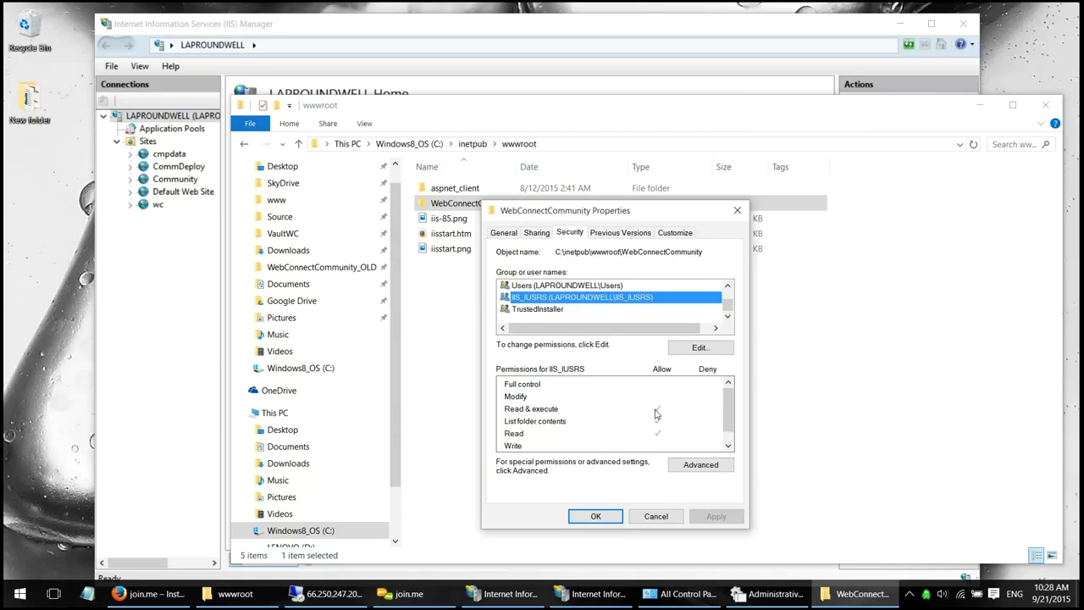
left_click(595, 516)
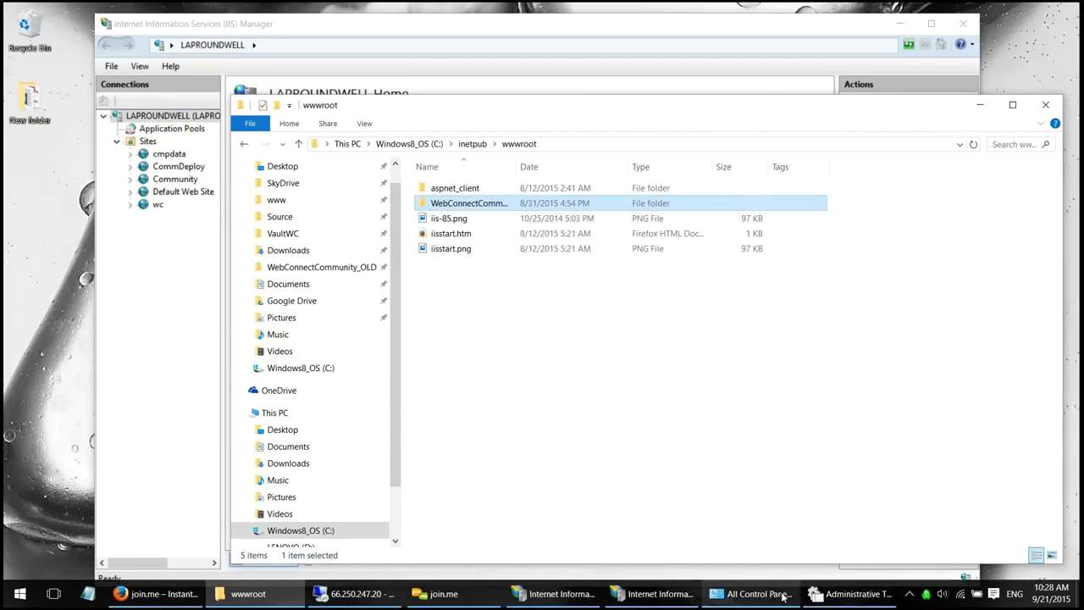
- Return to IIS Manager and dismiss the Test Connection results
left_click(193, 381)
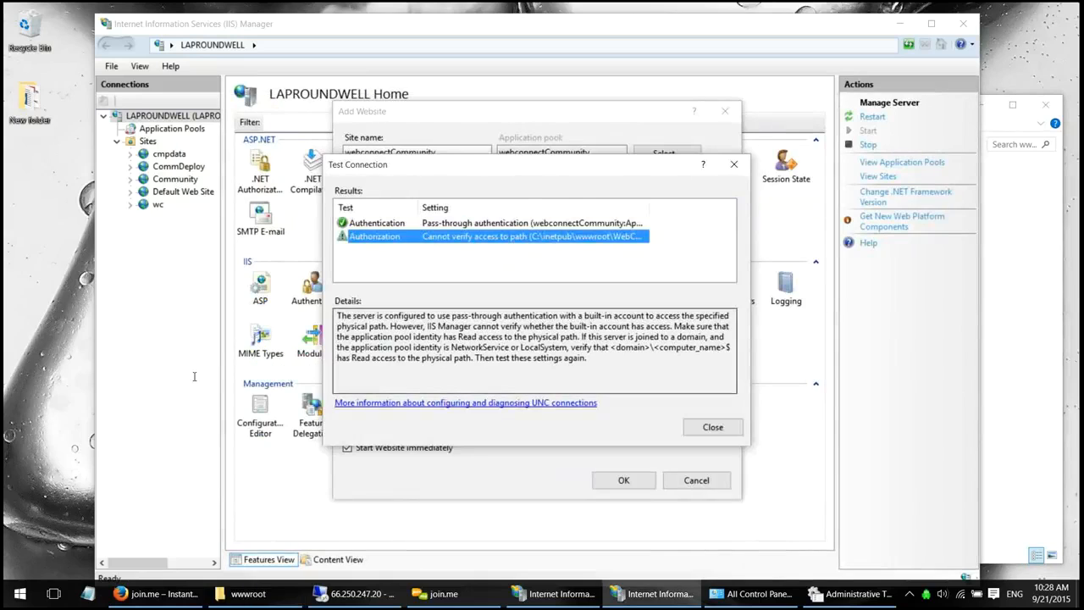
key("Return")
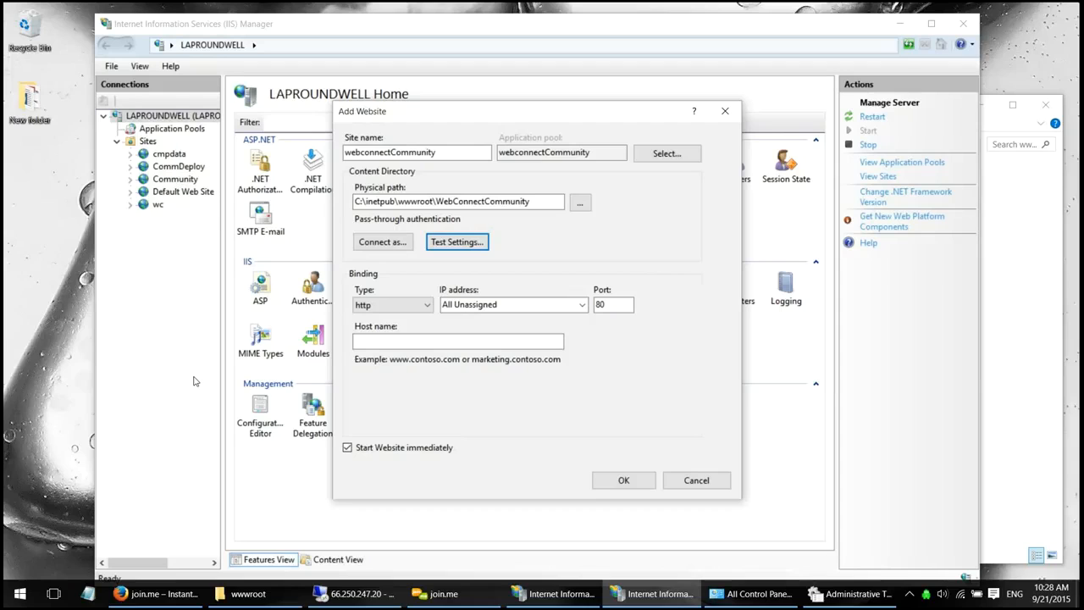
- Keep the binding on All Unassigned, change the port to 8070, and create the website
left_click(581, 304)
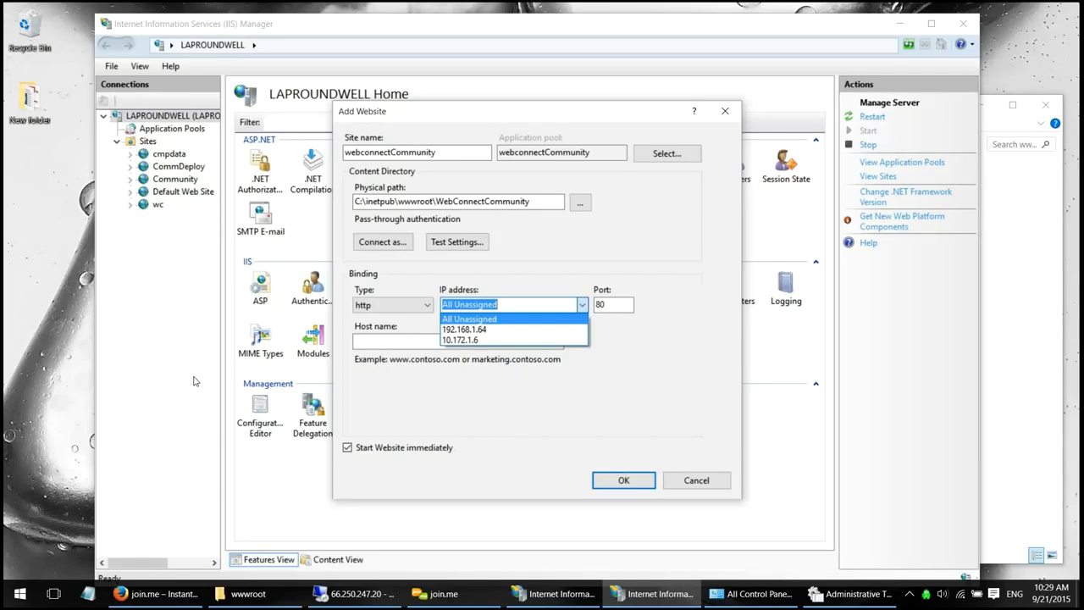
left_click(582, 305)
key("Tab")
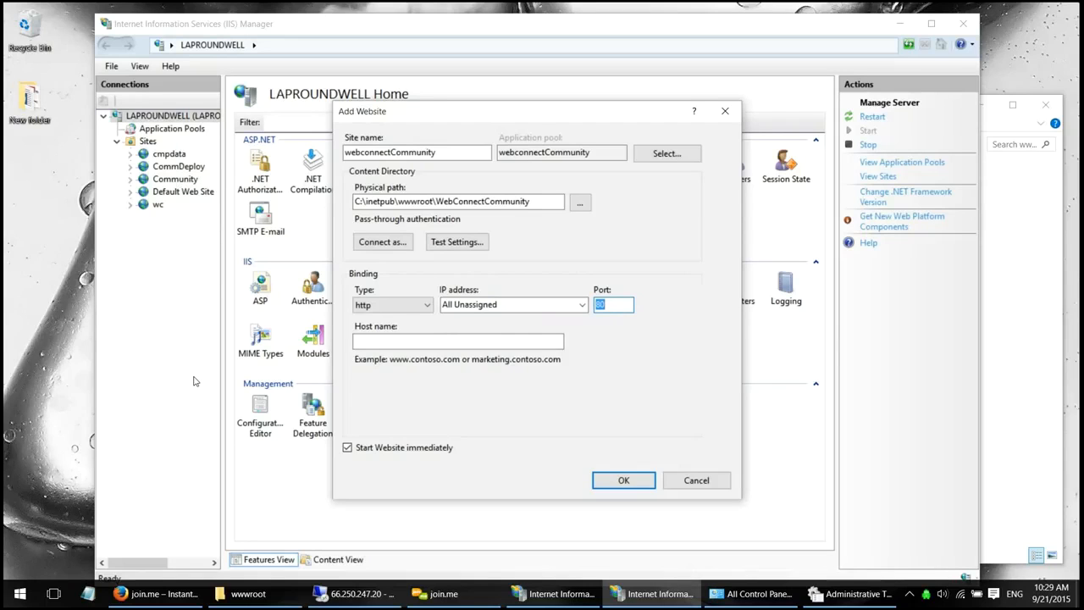
key("Tab")
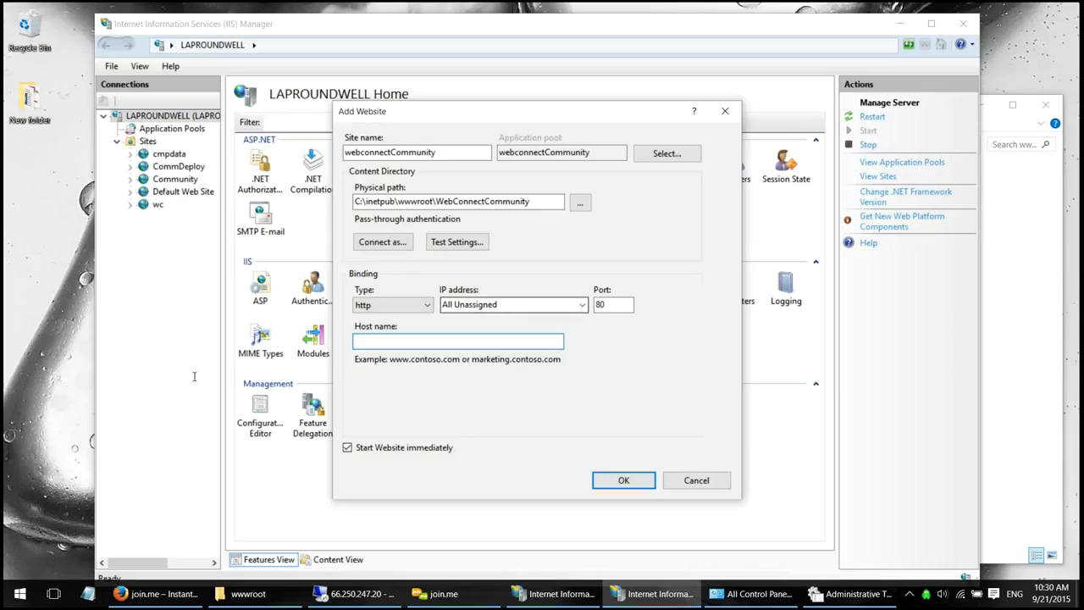
left_click(613, 305)
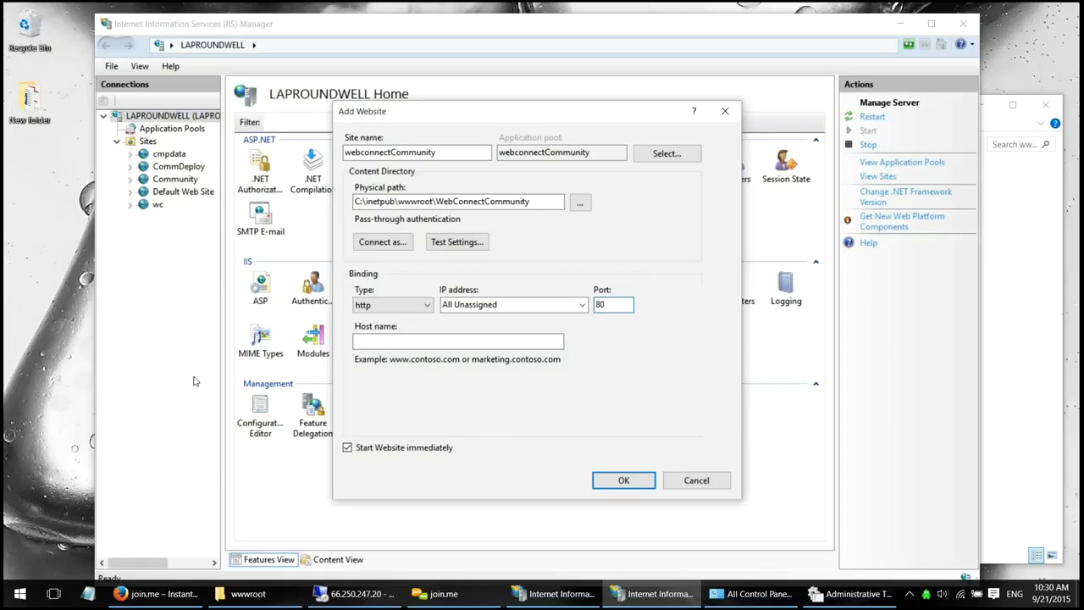
type("70")
left_click_drag(538, 202, 433, 201)
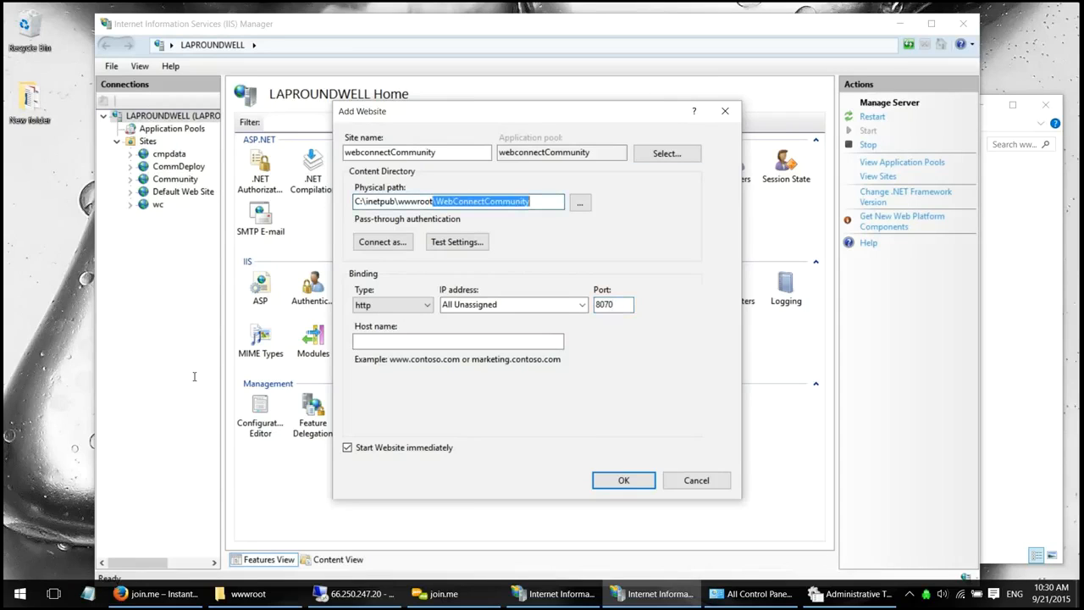
left_click(615, 304)
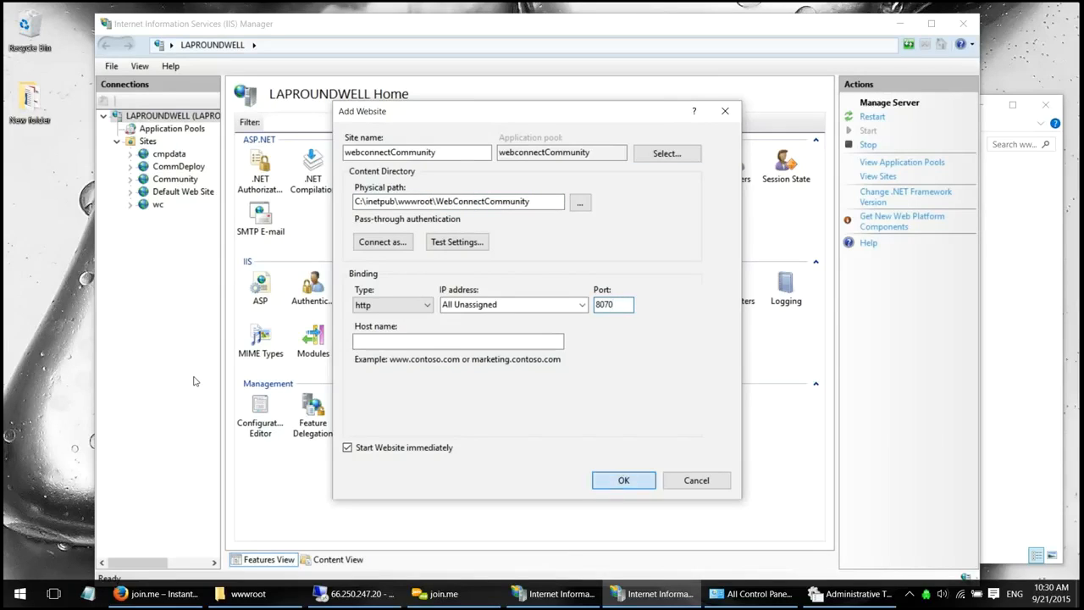
key("Return")
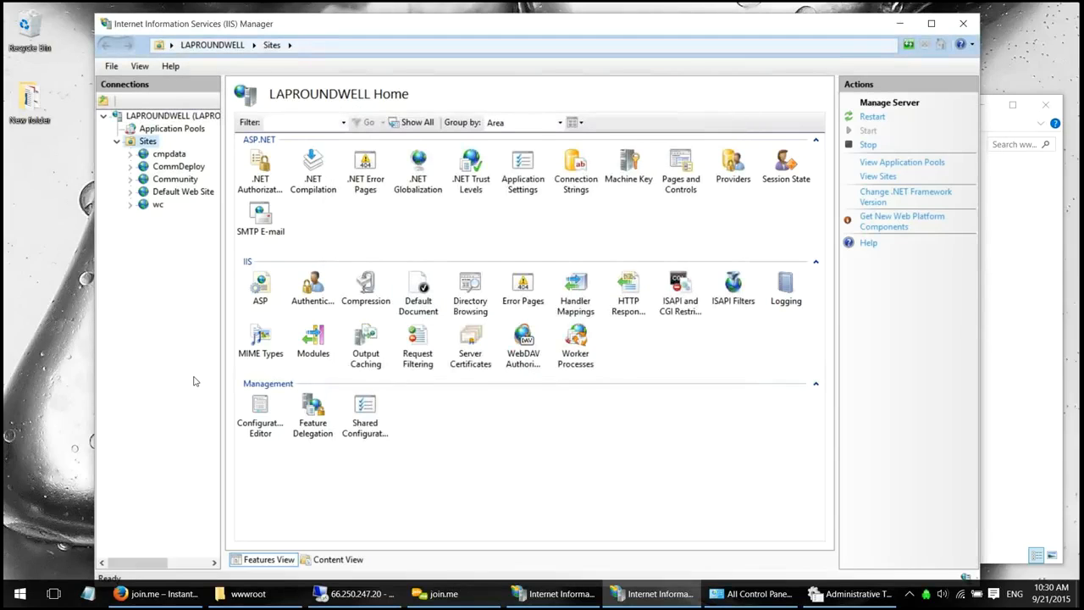
- Widen the Connections pane and look through the Community, wc and Default Web Site sites
left_click_drag(222, 378, 303, 378)
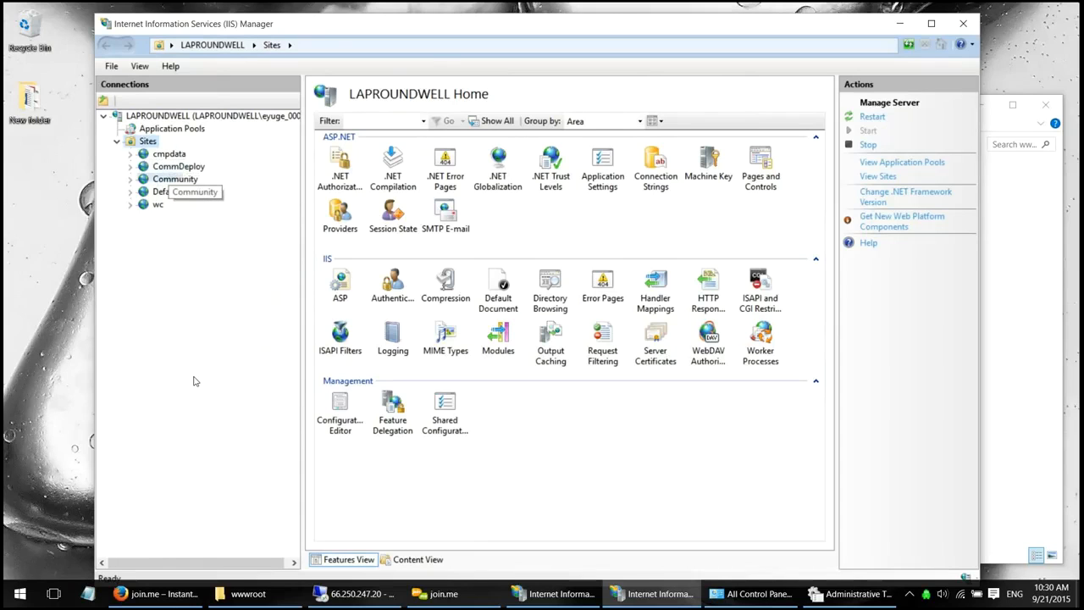
left_click(172, 179)
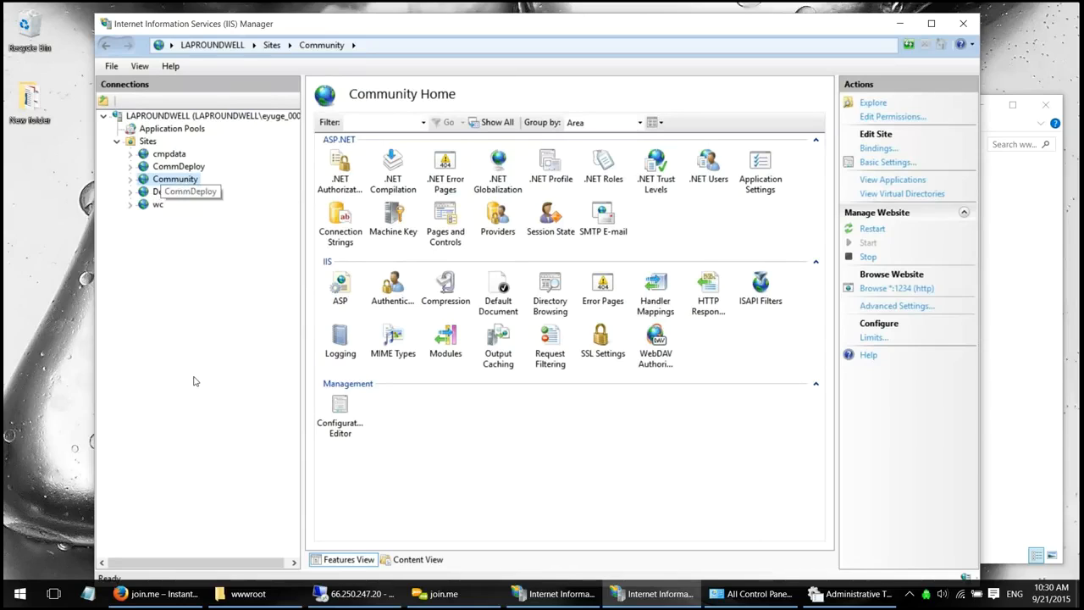
left_click(158, 204)
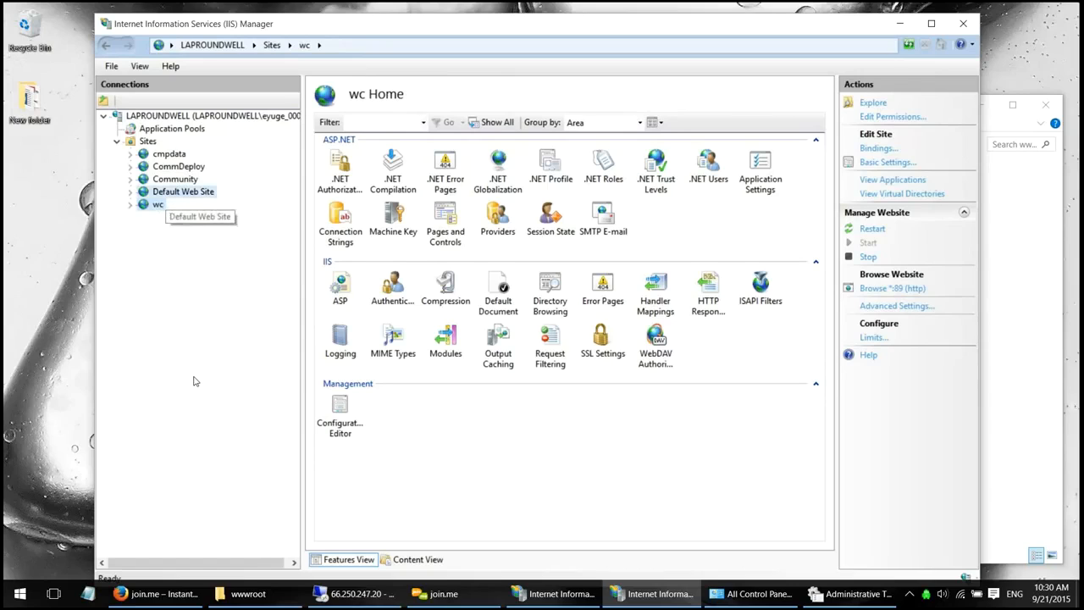
left_click(183, 192)
- Refresh Sites to show webconnectCommunity on port 8070, then view Application Pools
right_click(147, 140)
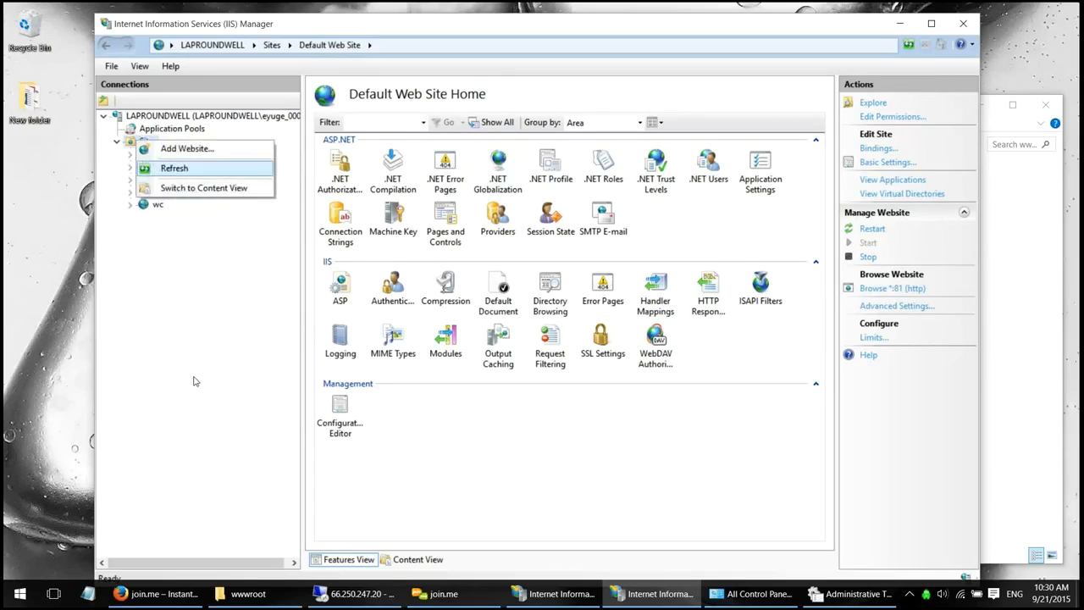
left_click(175, 168)
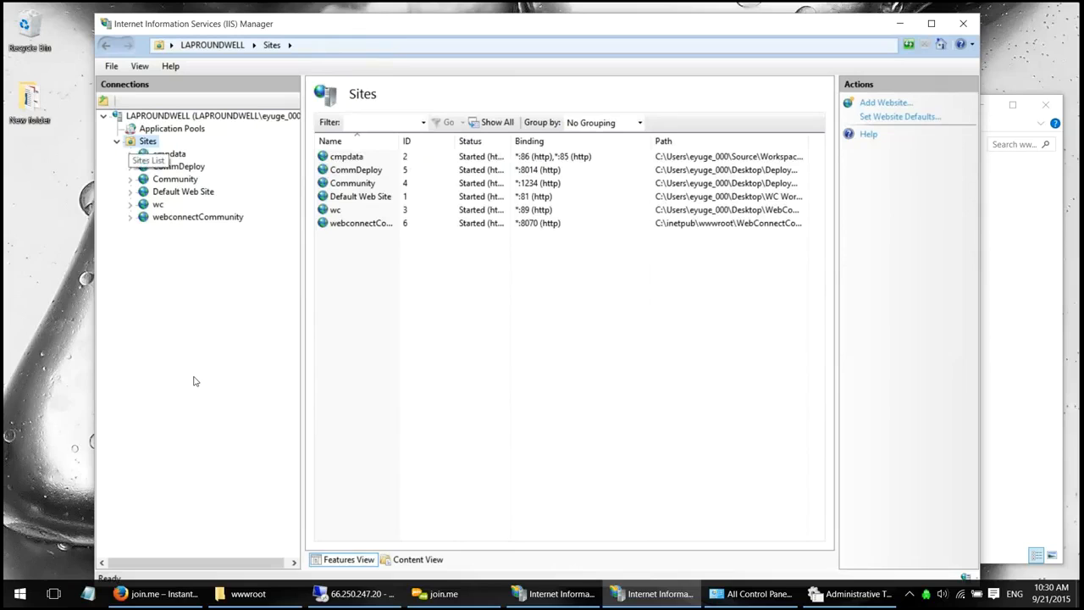
key("Down")
key("Down")
key("Down")
key("Down")
key("Down")
key("Down")
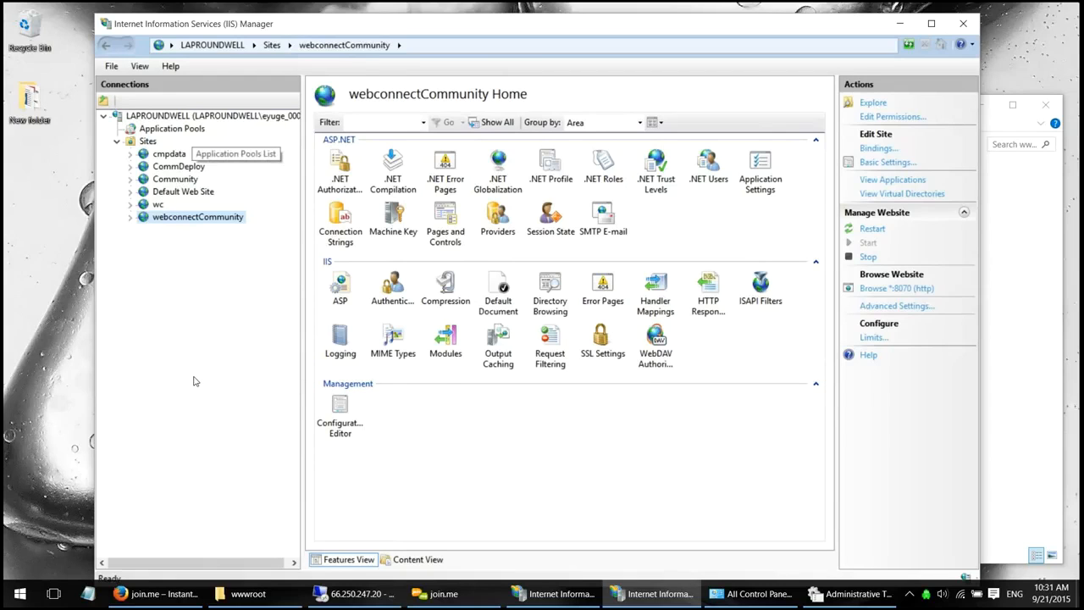
left_click(188, 129)
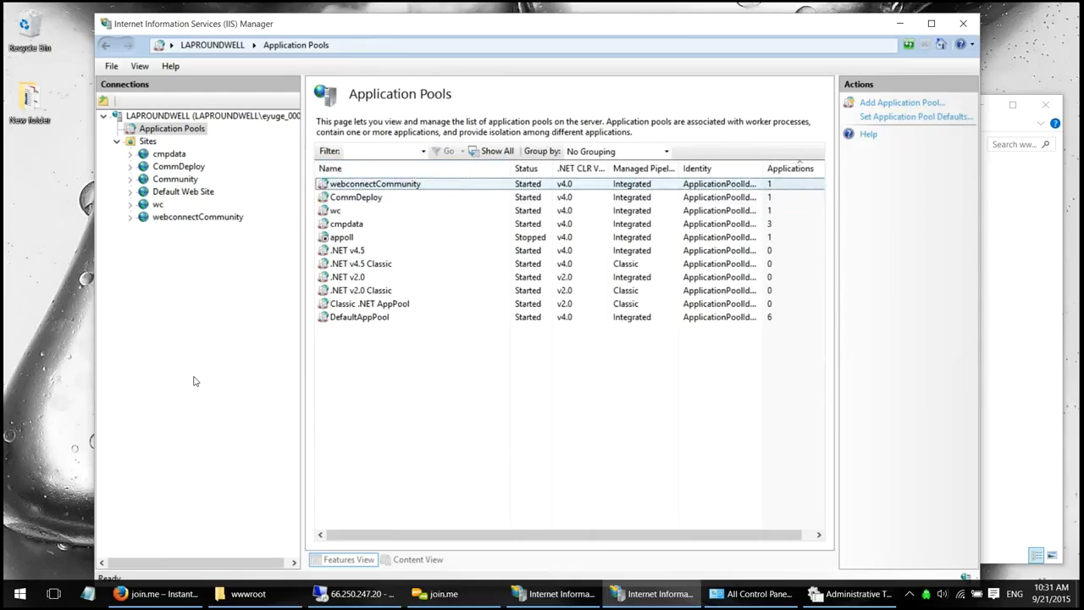
left_click(375, 184)
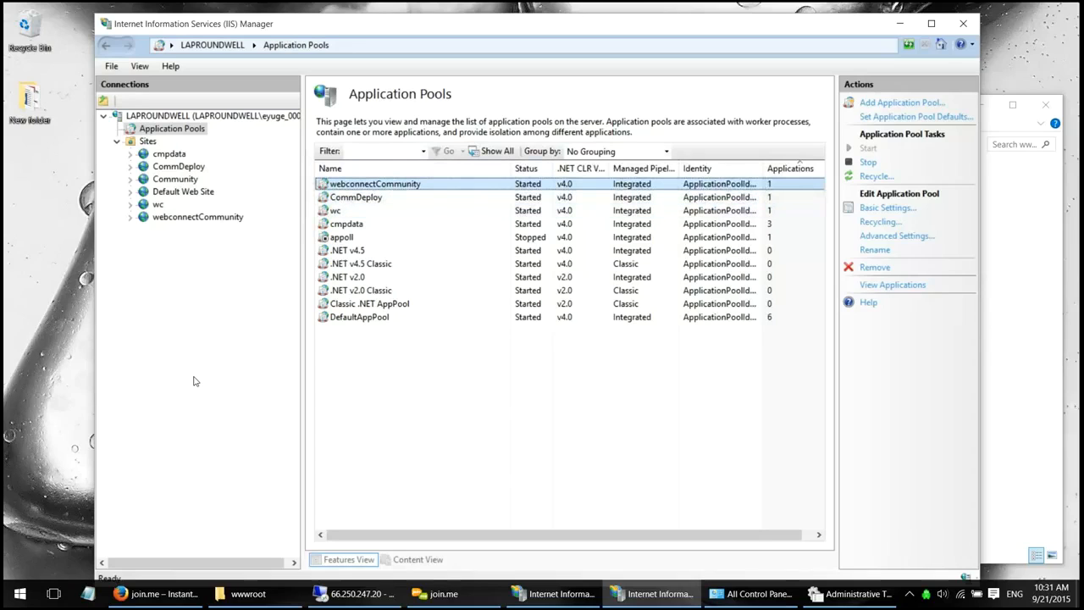
right_click(471, 181)
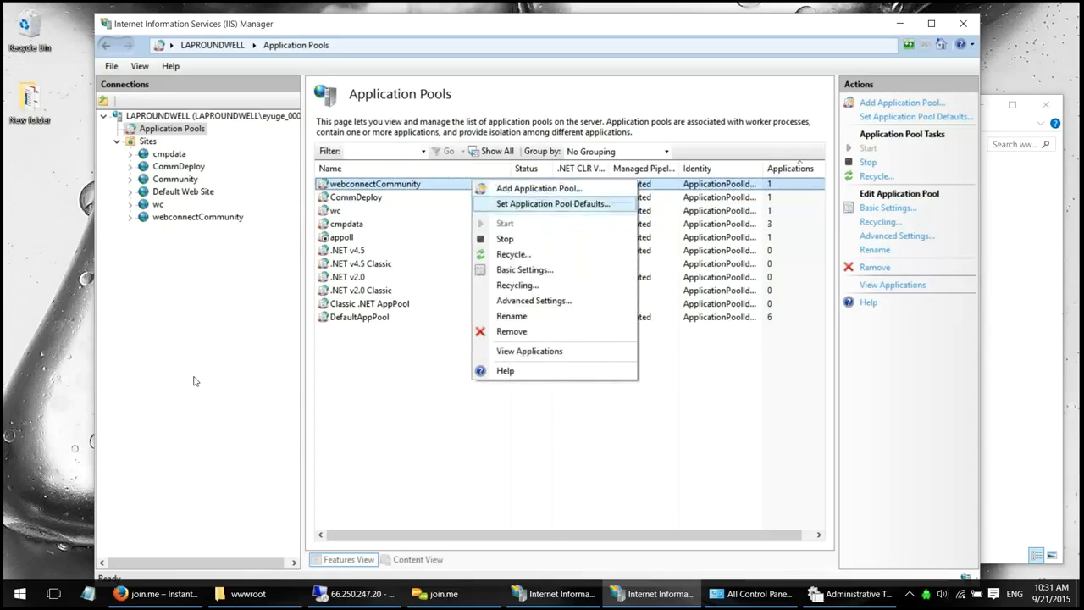
left_click(524, 269)
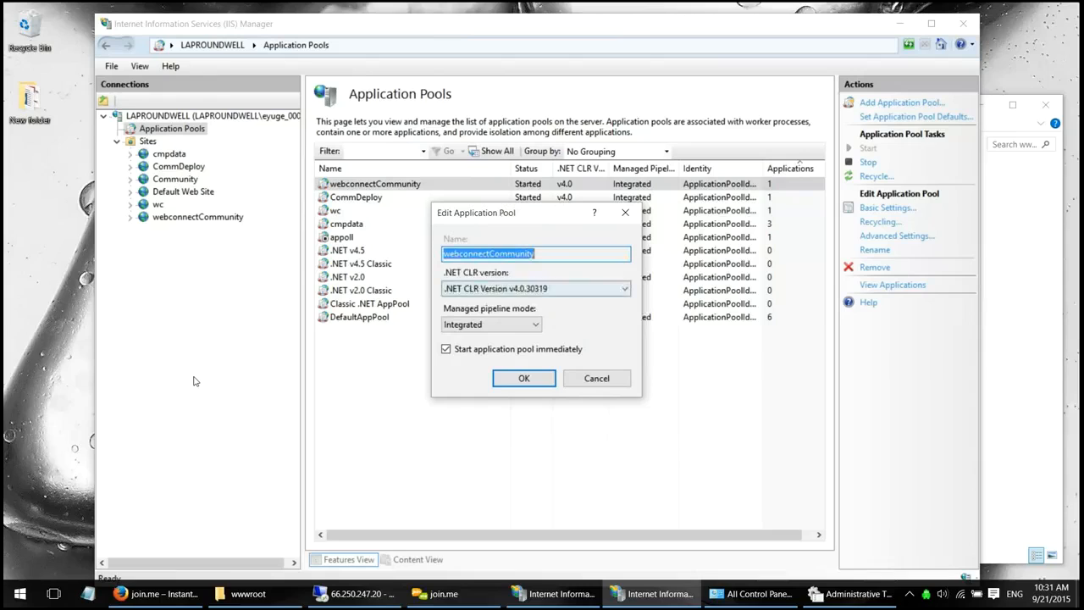
left_click(559, 289)
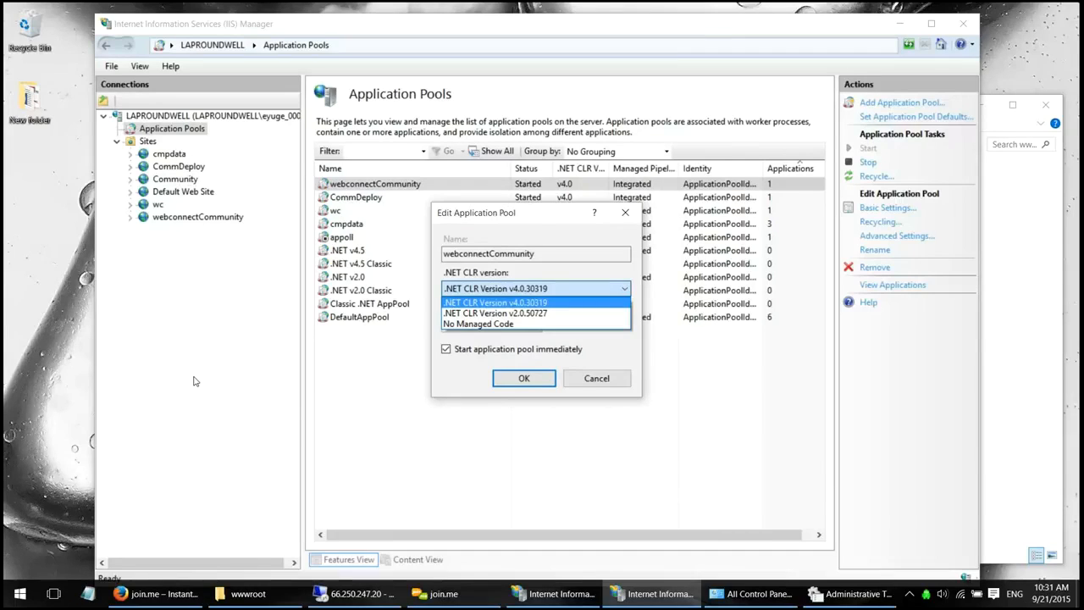
left_click(195, 381)
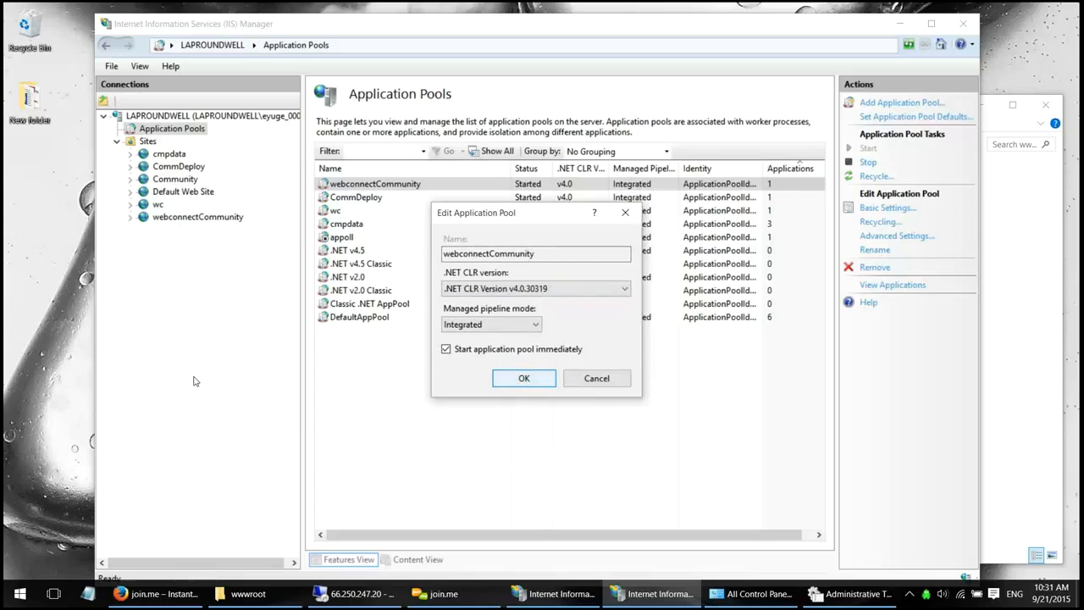
key("Return")
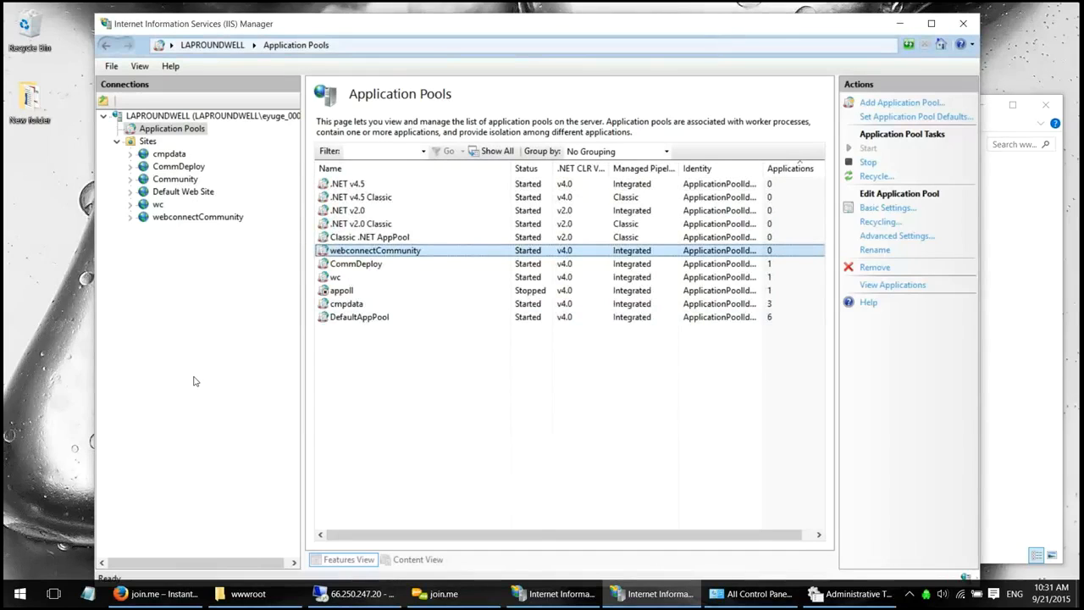
- Select webconnectCommunity under Sites to show its ASP.NET and IIS features
left_click(188, 216)
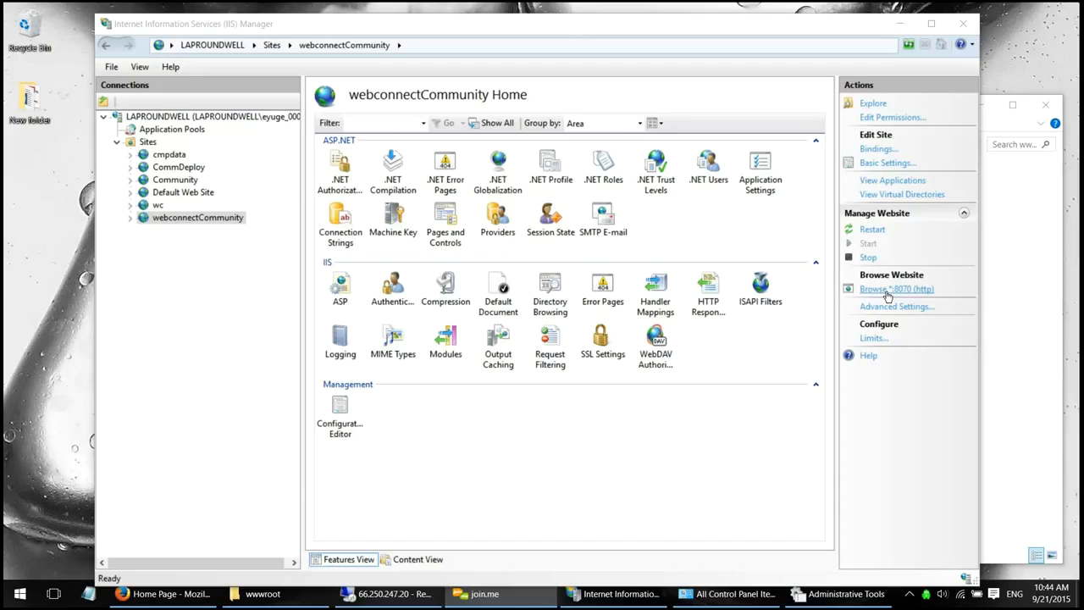
- Browse the new site at localhost:8070 and log in with the admin user name and password
left_click(886, 292)
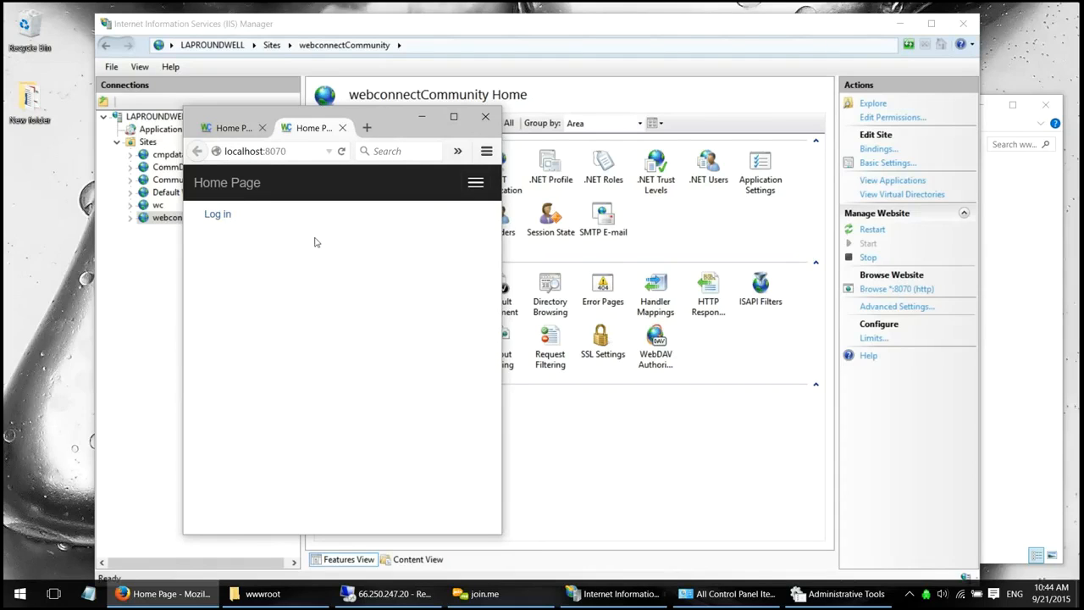
left_click(367, 225)
left_click(256, 287)
type("Admi")
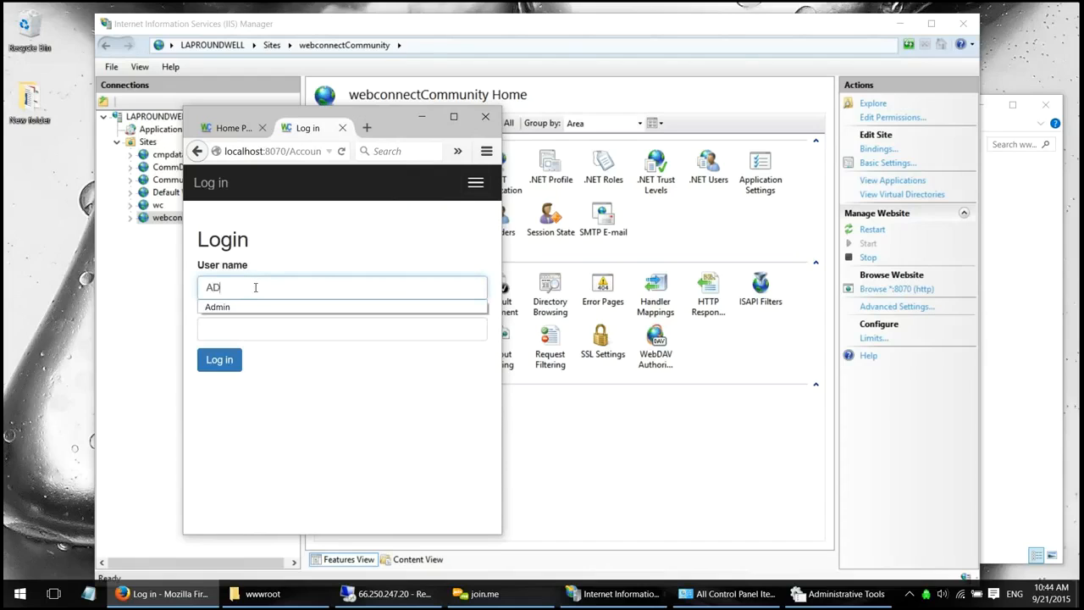
key("BackSpace")
key("BackSpace")
key("BackSpace")
key("BackSpace")
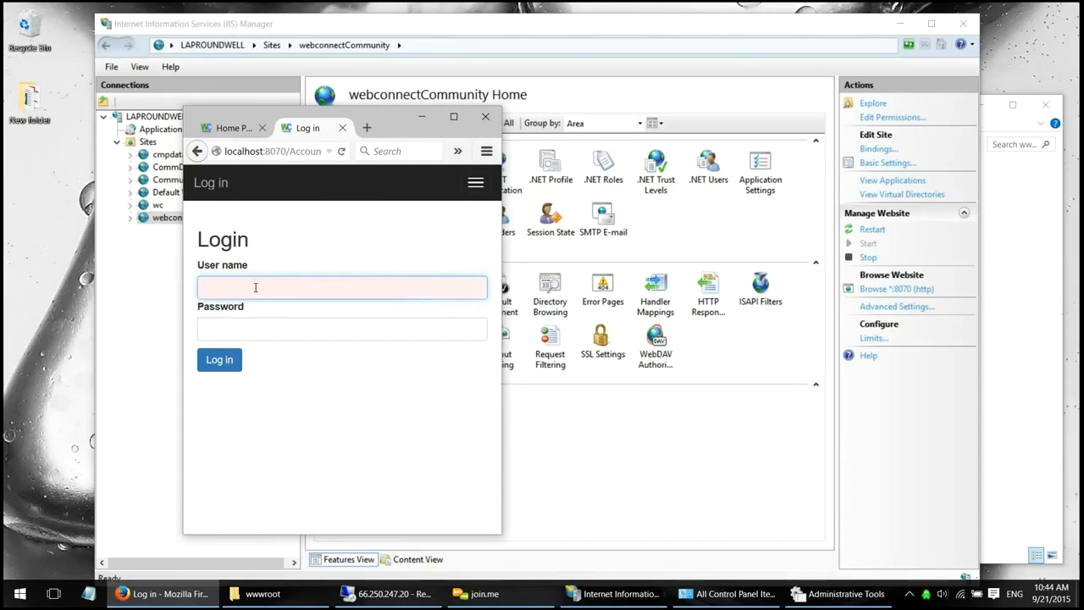
type("Admin")
key("Tab")
type("••••••••••••••")
key("Return")
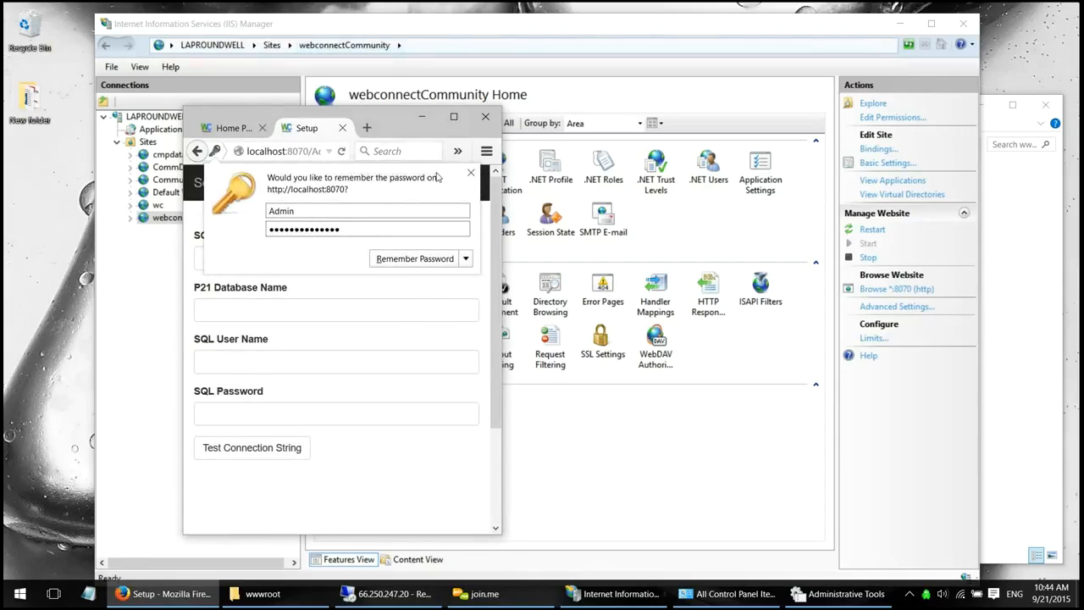
- Dismiss Firefox's save-password prompt and bring the Setup page's SQL connection fields into view
left_click(471, 173)
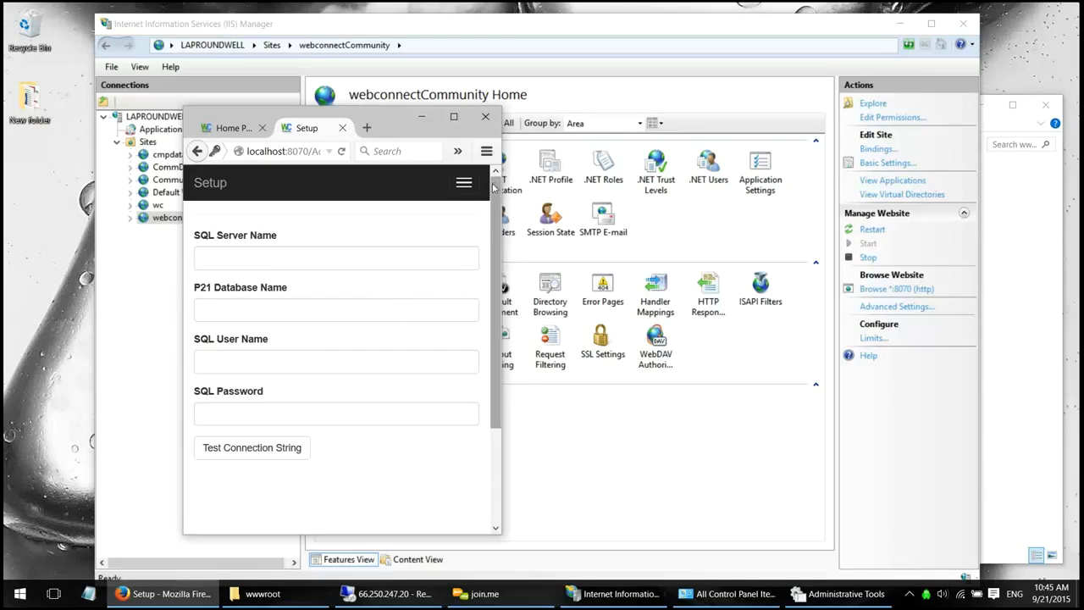
mouse_move(494, 195)
left_mouse_down()
mouse_move(495, 234)
mouse_move(506, 178)
left_mouse_up()
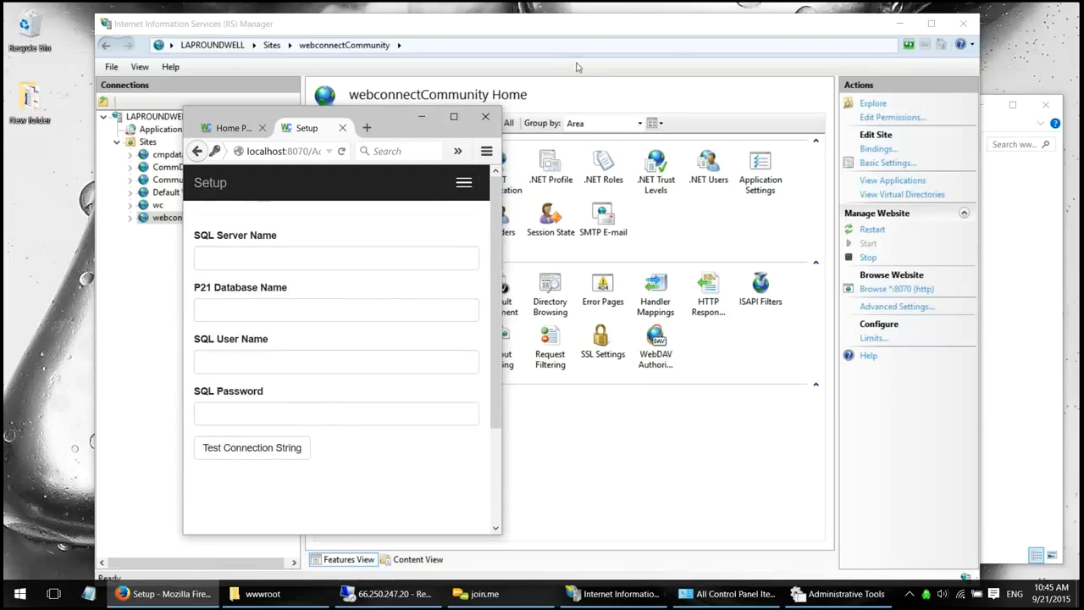